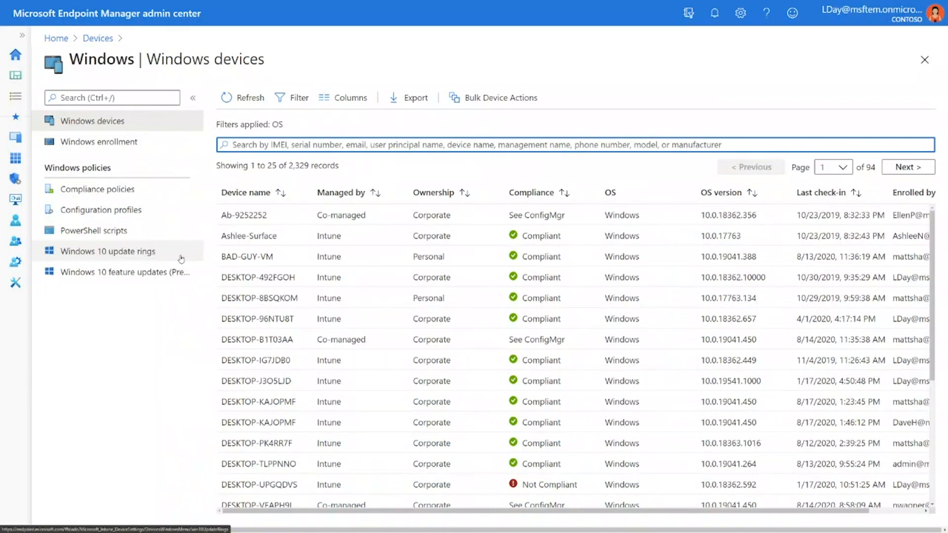
Start a Windows 10 feature update deployment named MyPolicy that deploys Windows 10 2004, and continue to its assignments.
left_click(147, 272)
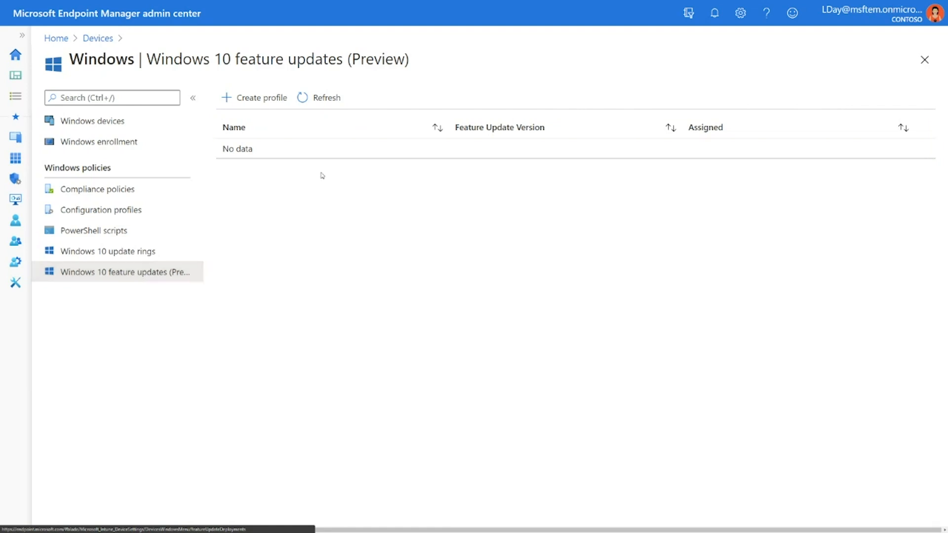
left_click(277, 96)
left_click(268, 133)
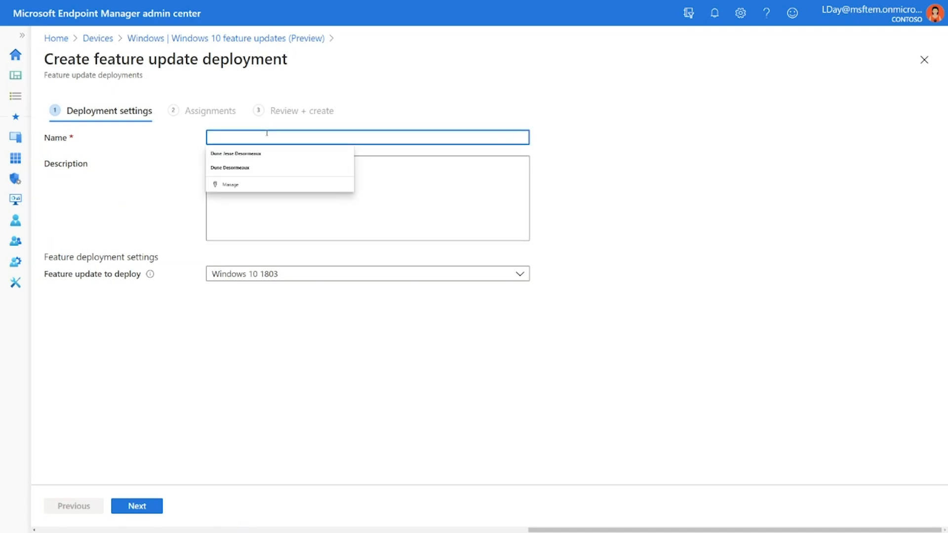
type("MyPolicy")
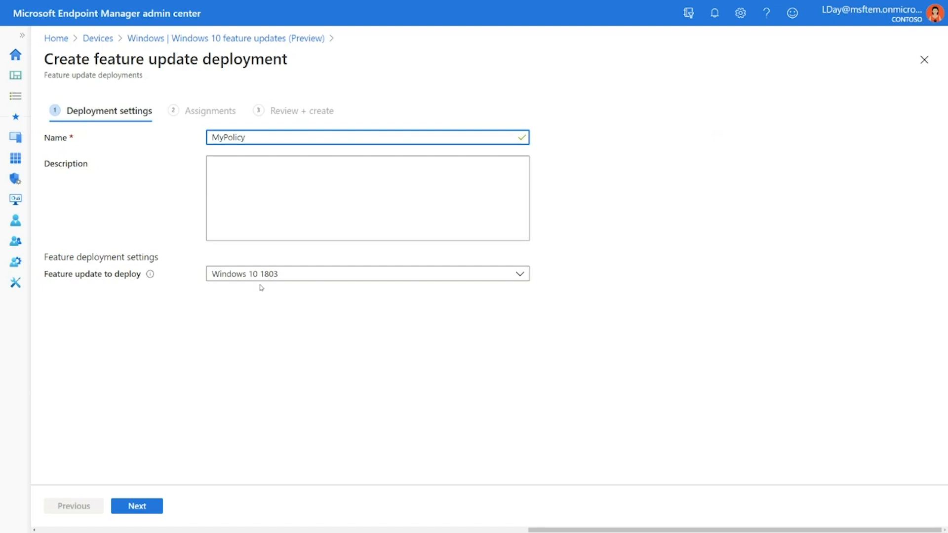
left_click(521, 274)
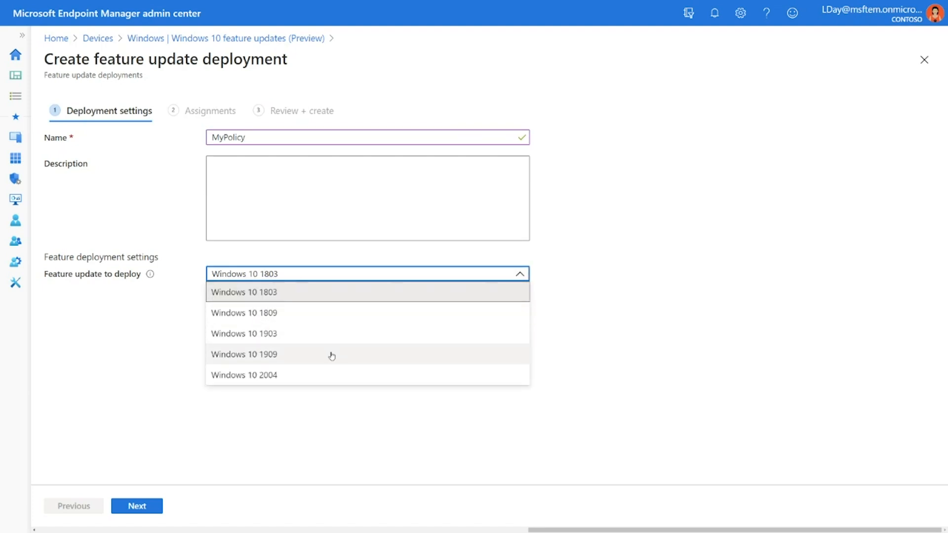
left_click(300, 371)
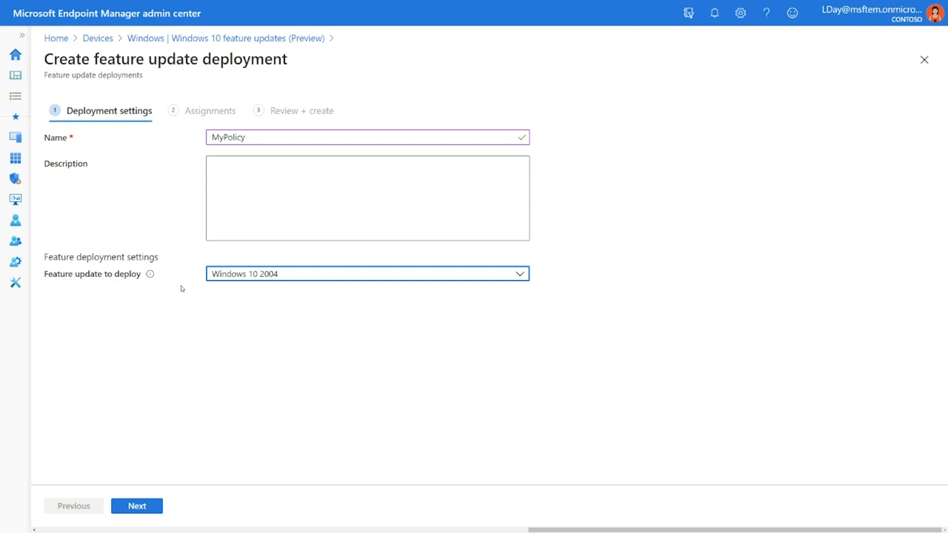
left_click(151, 507)
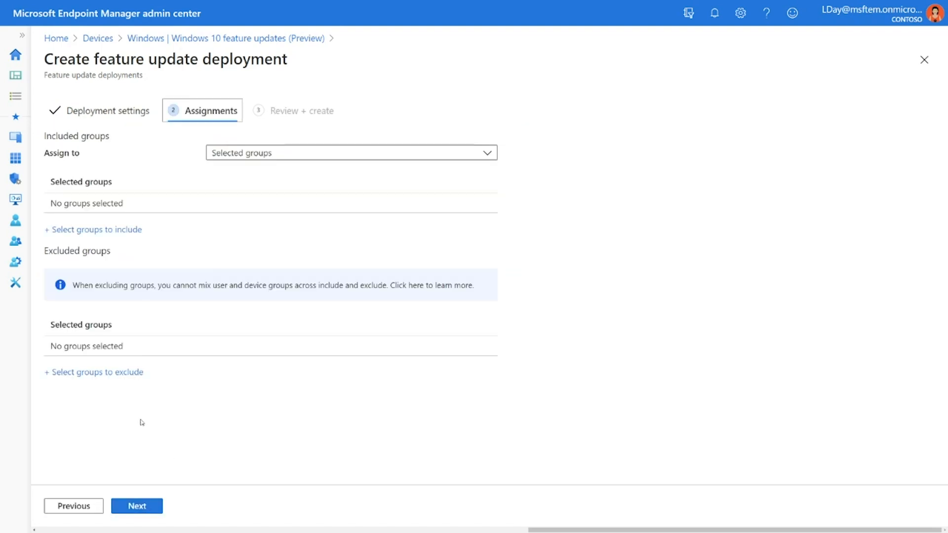
Include the AAD all finance group in the deployment's assignments and continue to the review.
left_click(279, 153)
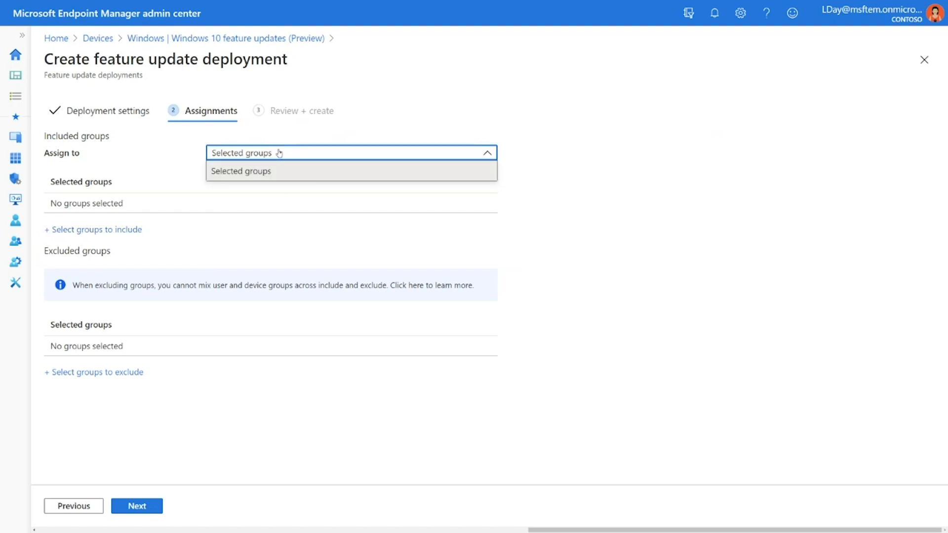
left_click(158, 158)
left_click(131, 228)
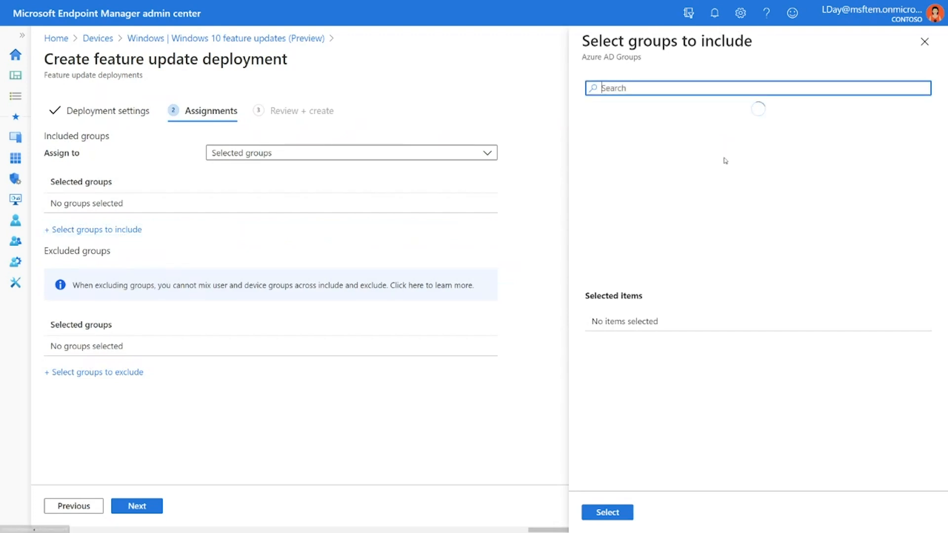
left_click(703, 132)
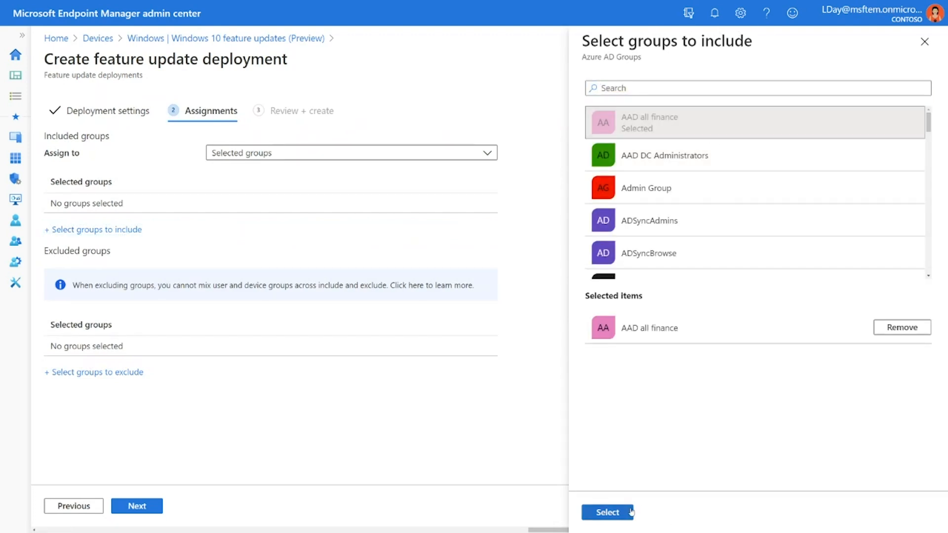
left_click(612, 512)
left_click(143, 506)
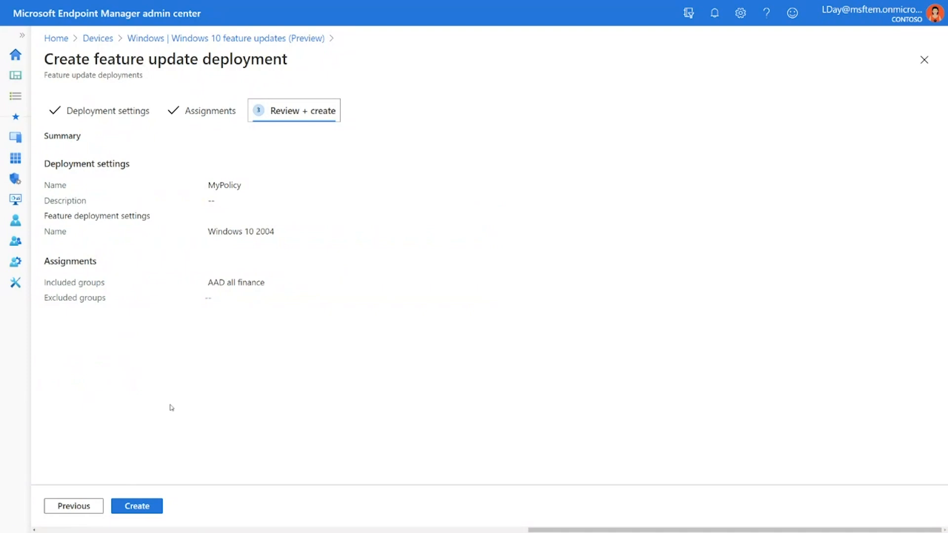
Create the MyPolicy feature update deployment and dismiss both notifications.
left_click(144, 507)
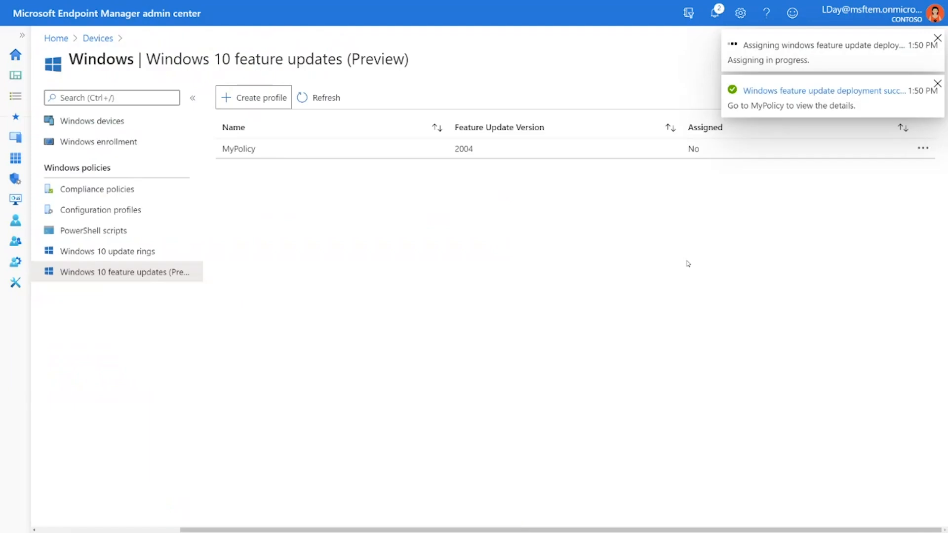
left_click(936, 84)
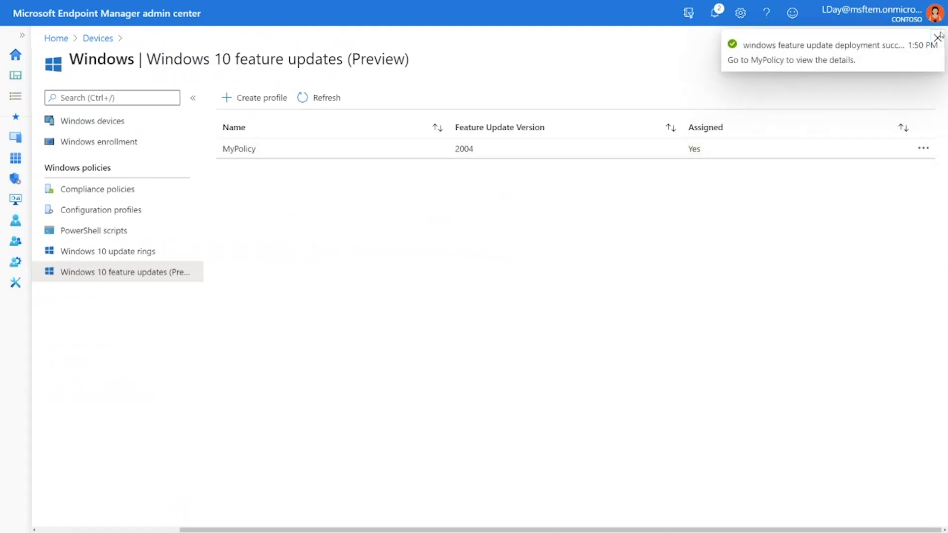
left_click(938, 36)
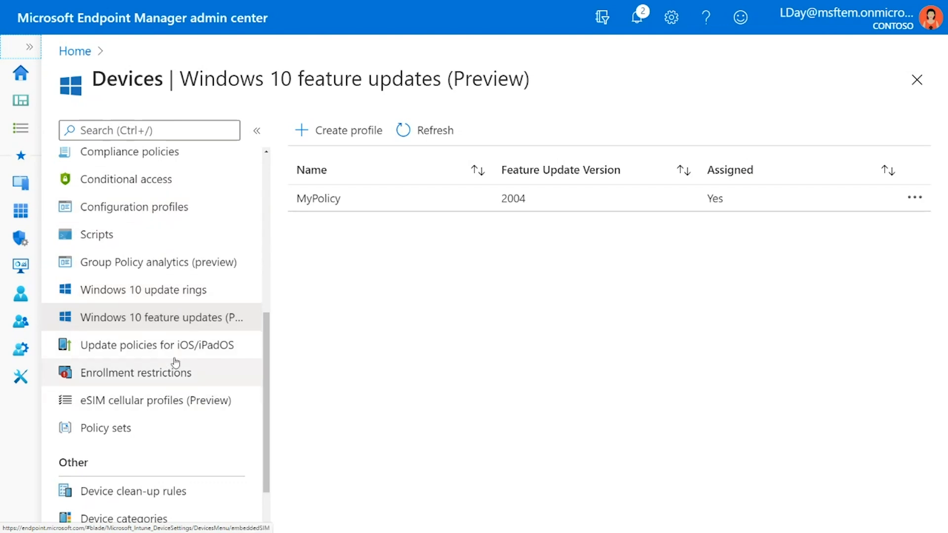
Start a new Windows 10 update ring named "Test case 1" with the description "IT devices" and continue to its settings.
left_click(156, 292)
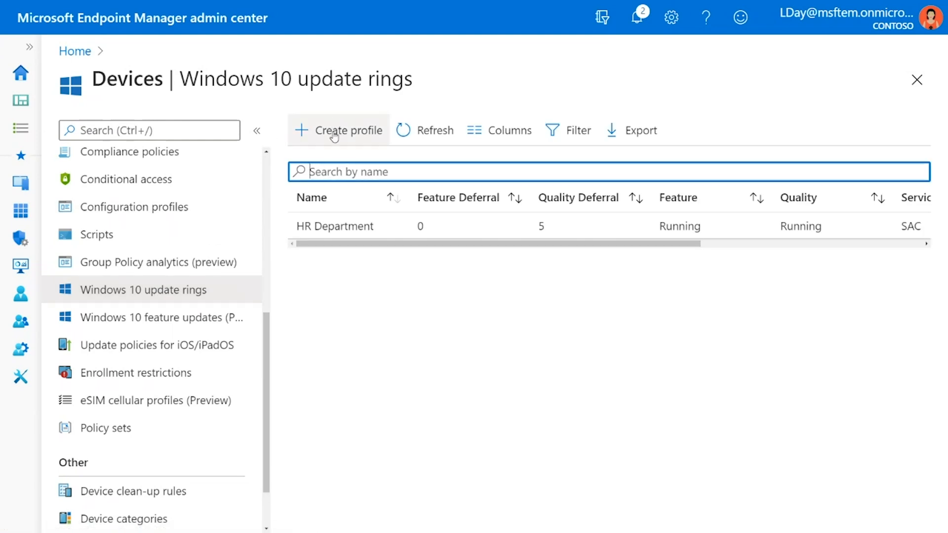
left_click(334, 135)
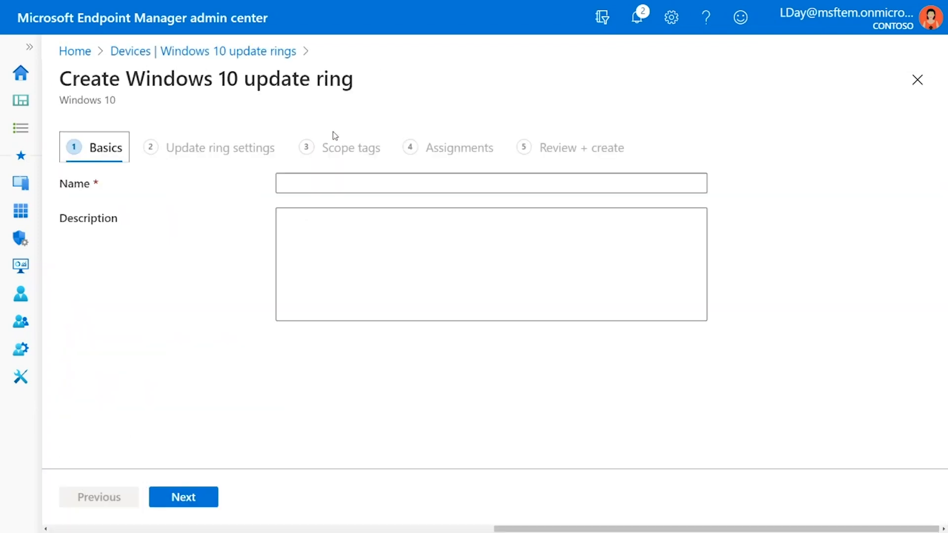
left_click(319, 187)
type("Test case 1")
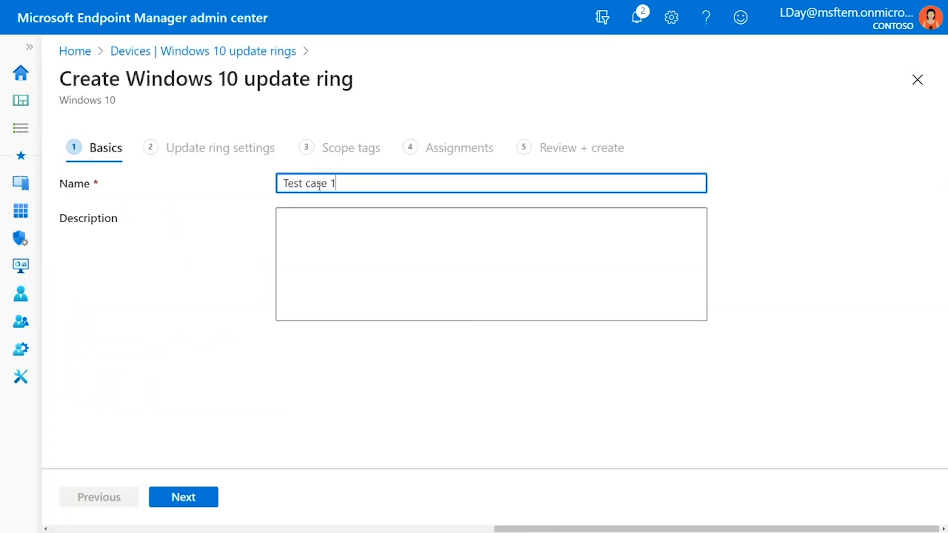
left_click(313, 259)
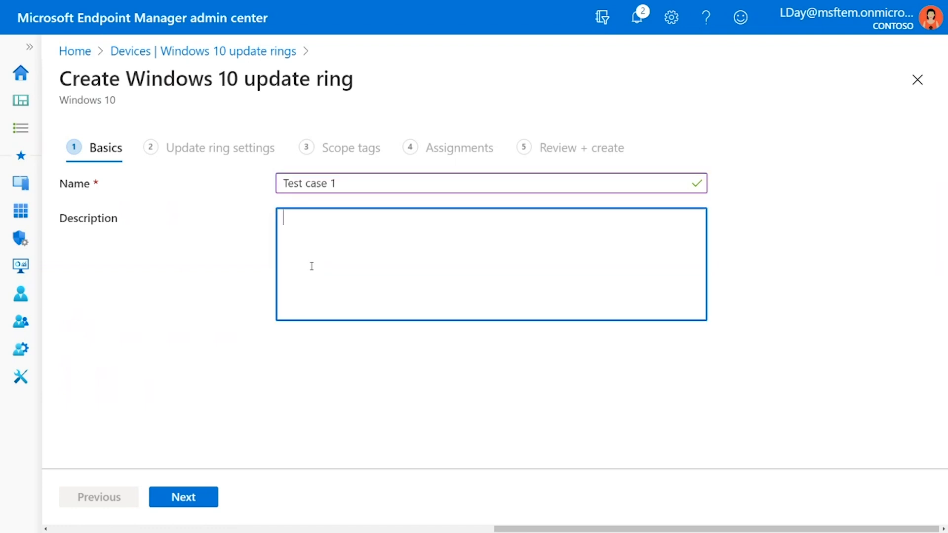
type("IT devices")
left_click(183, 499)
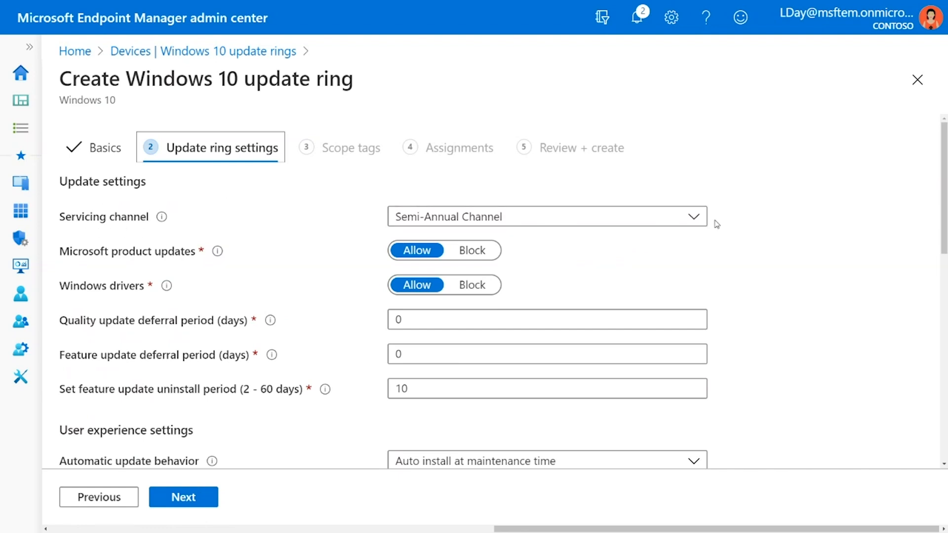
Choose Semi-Annual Channel as the update ring's servicing channel and block Microsoft product updates.
left_click(697, 220)
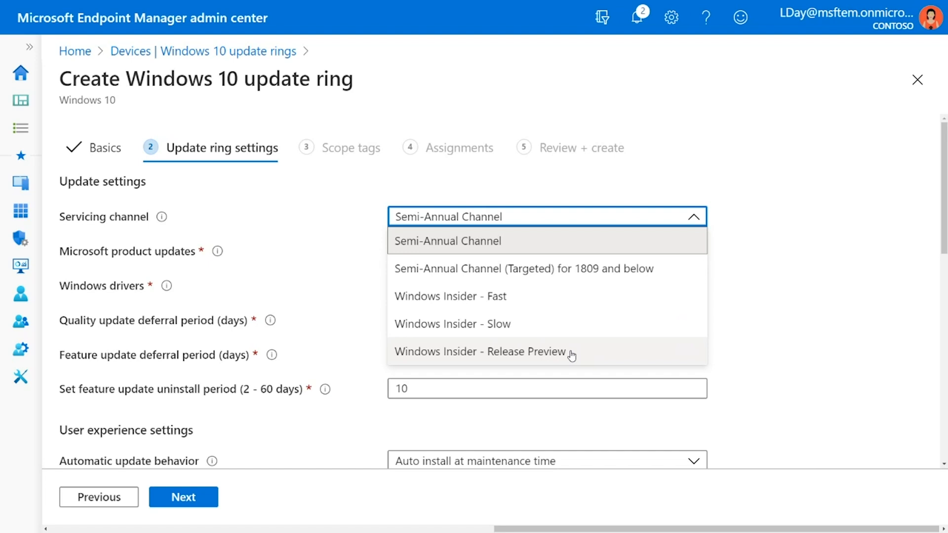
left_click(496, 244)
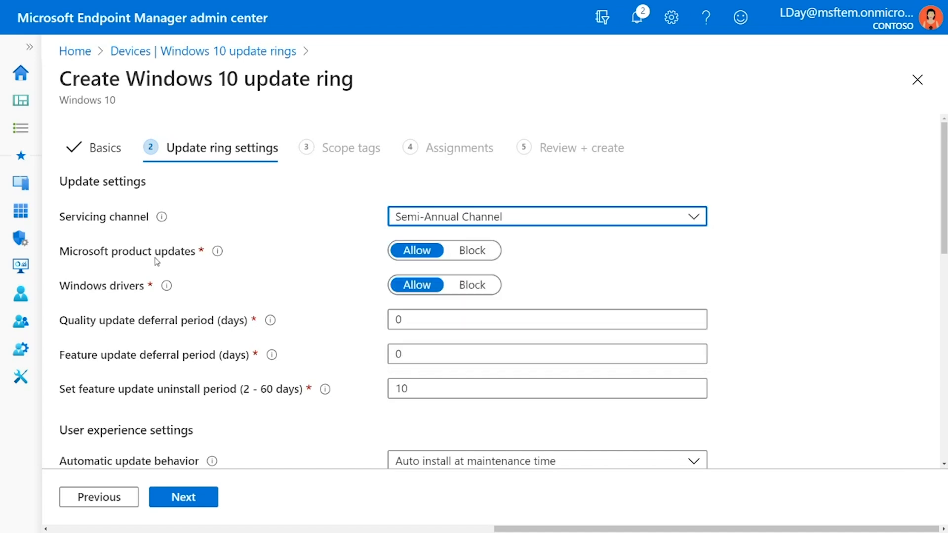
mouse_move(219, 254)
left_click(475, 252)
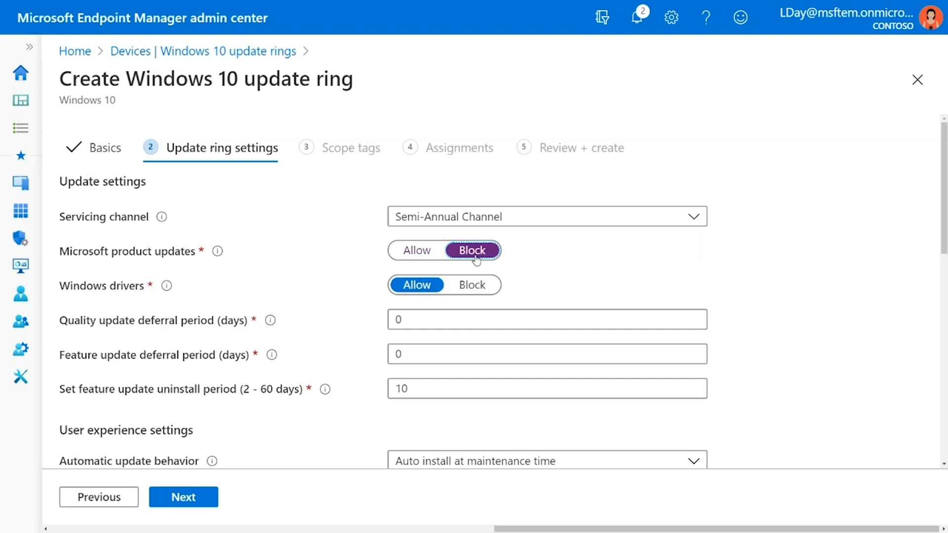
Try quality update deferral periods of 2 and 7 days and return the value to 0.
mouse_move(176, 289)
scroll(354, 317, "down", 2)
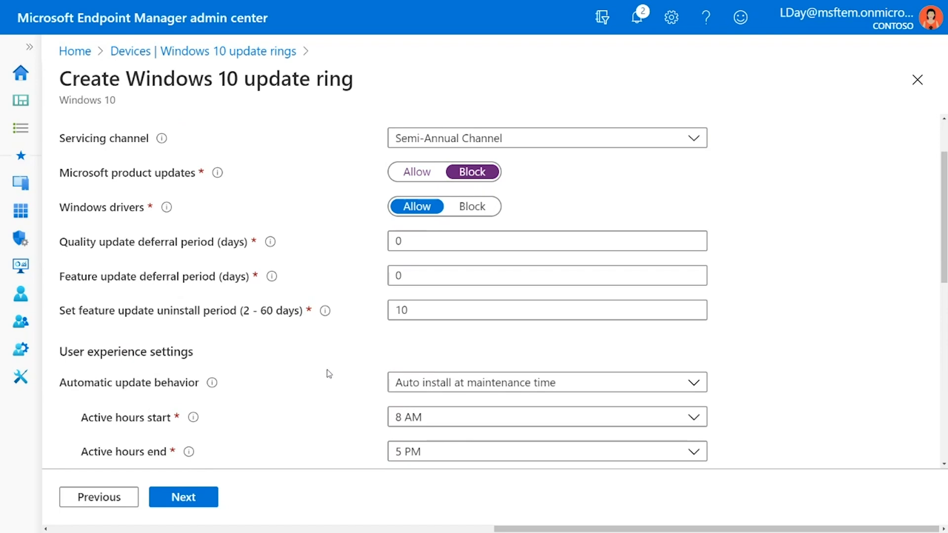
left_click_drag(419, 275, 387, 277)
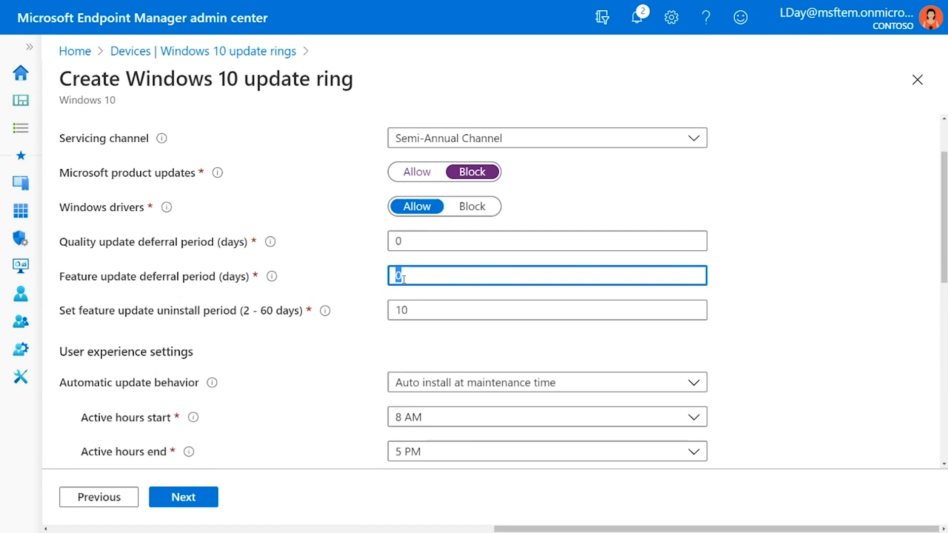
left_click_drag(414, 243, 390, 246)
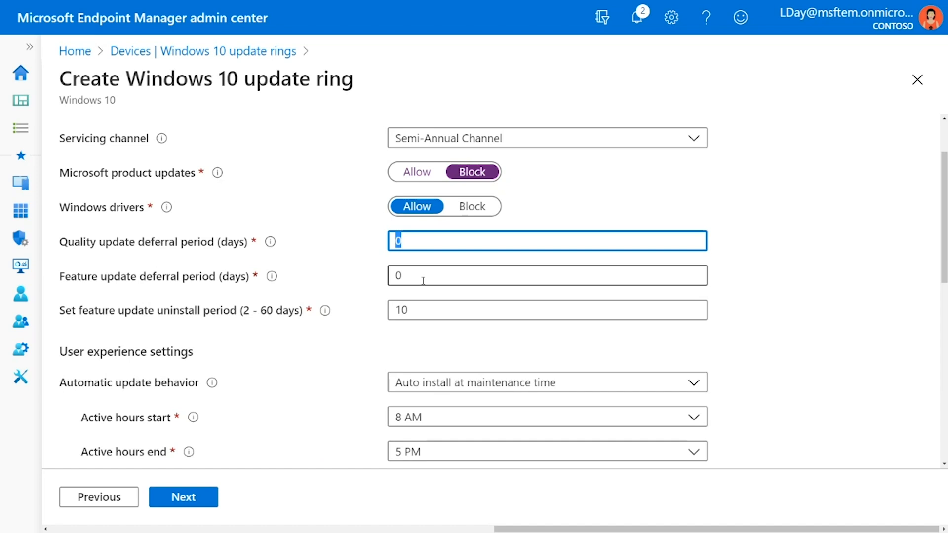
left_click(422, 243)
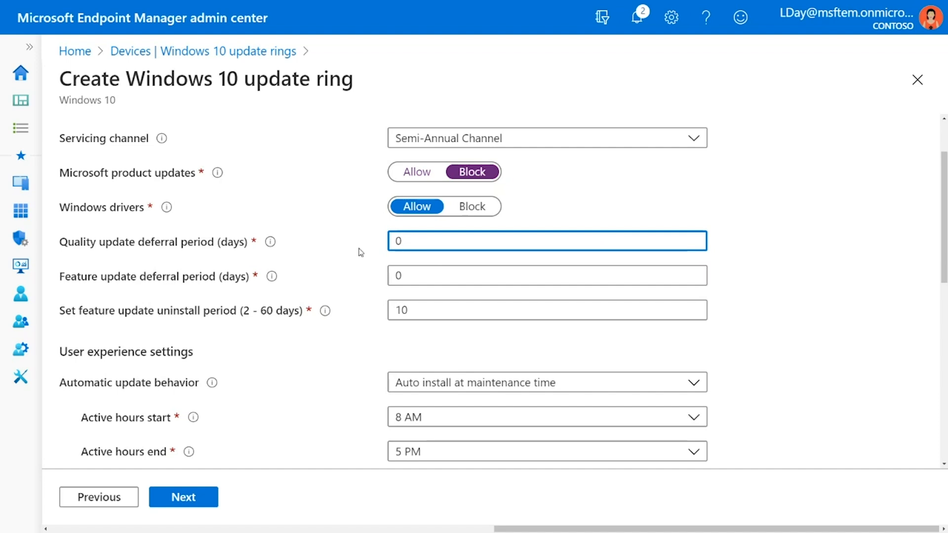
key("BackSpace")
type("2")
left_click_drag(428, 243, 376, 248)
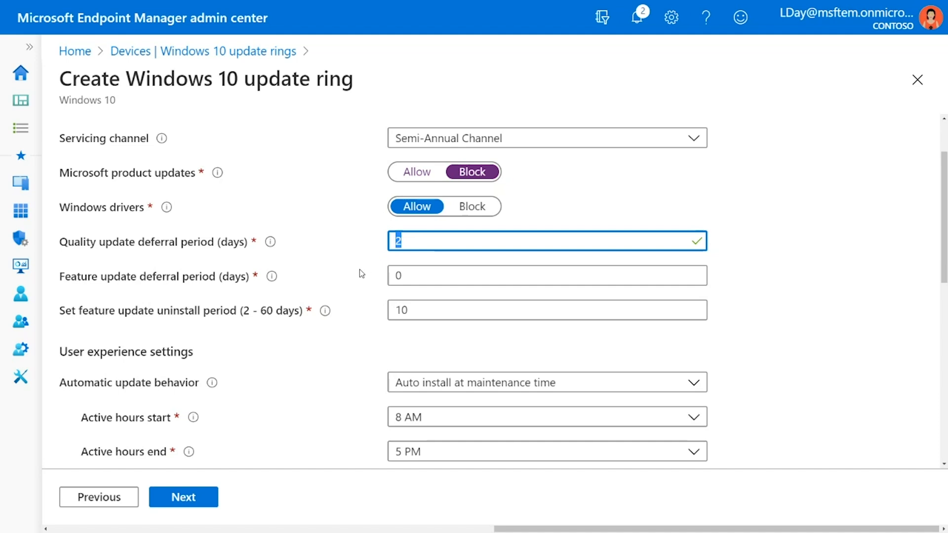
type("7")
double_click(399, 242)
type("0")
Review the automatic update behavior choices for the update ring and set the behavior to Reset to default.
scroll(380, 307, "down", 2)
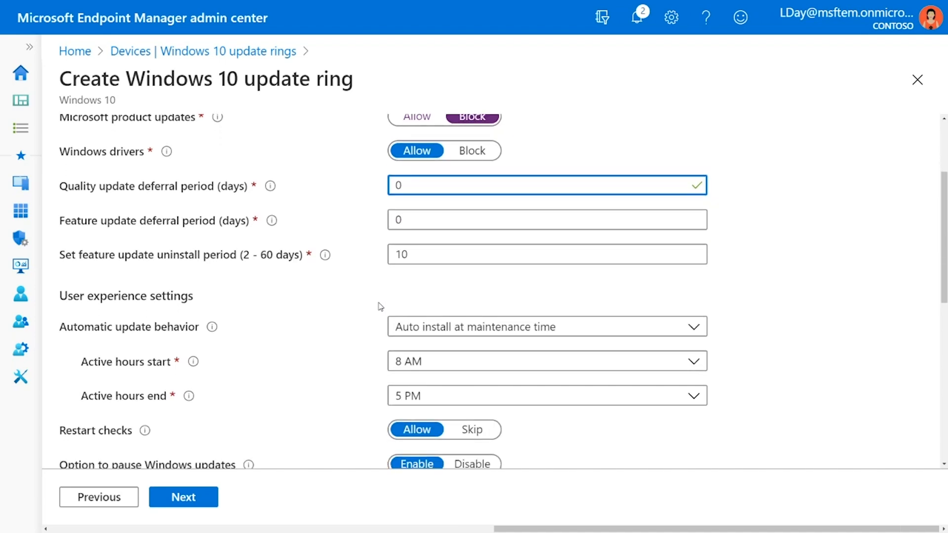
scroll(380, 307, "down", 1)
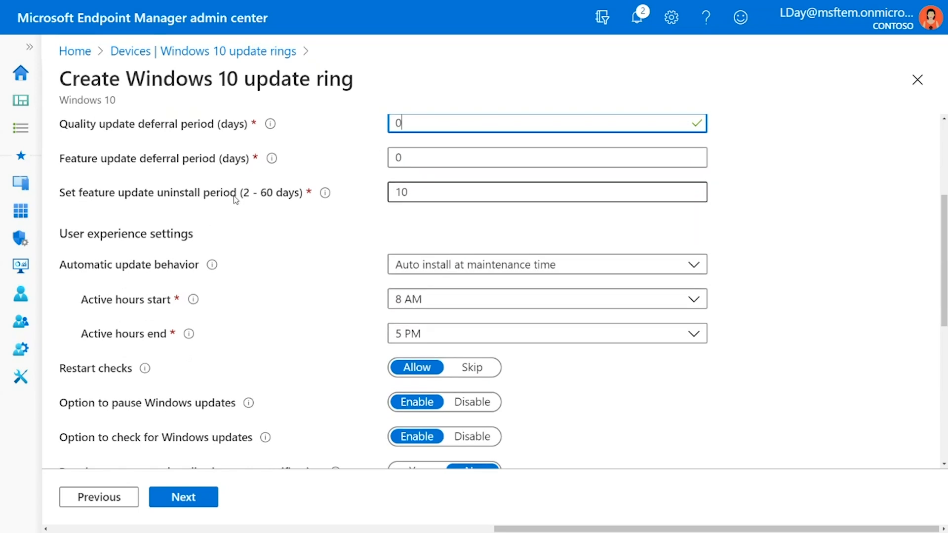
left_click(417, 195)
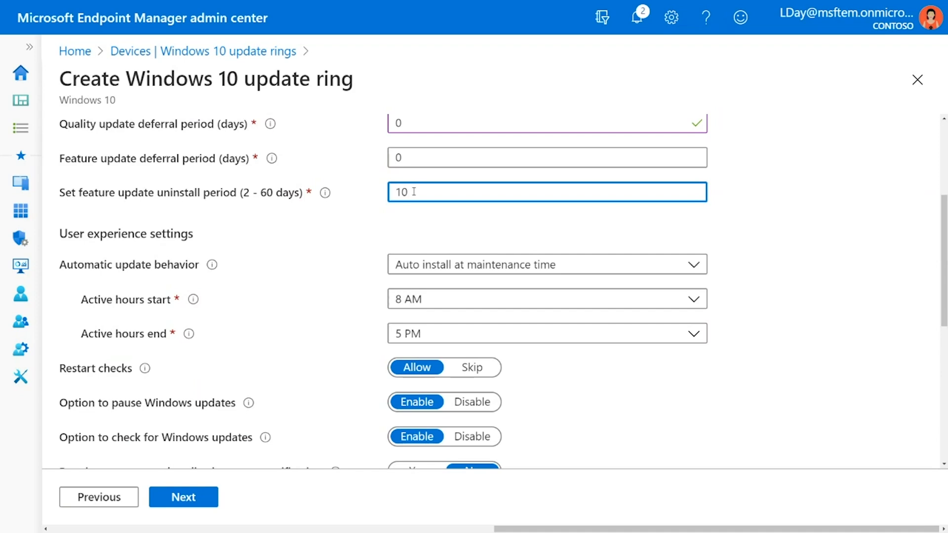
scroll(414, 191, "down", 2)
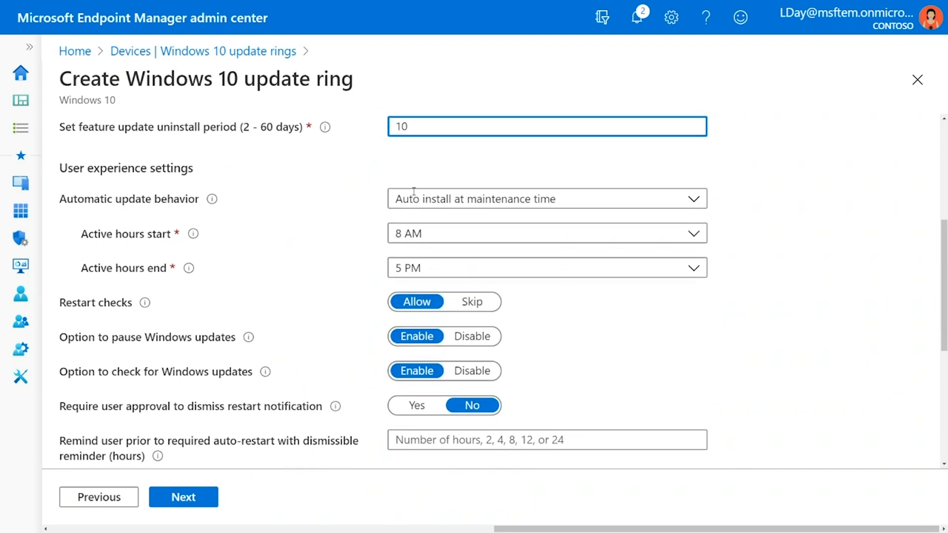
scroll(413, 191, "down", 1)
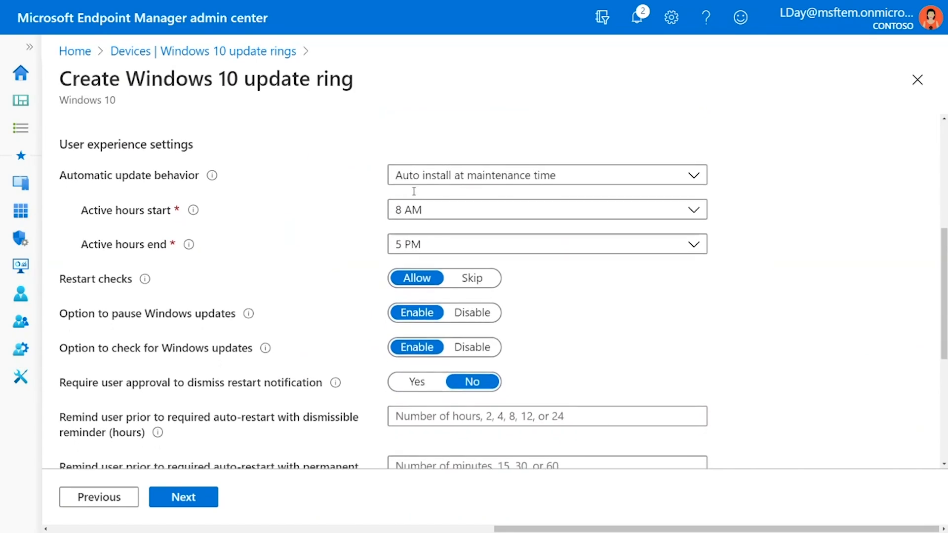
scroll(414, 195, "down", 1)
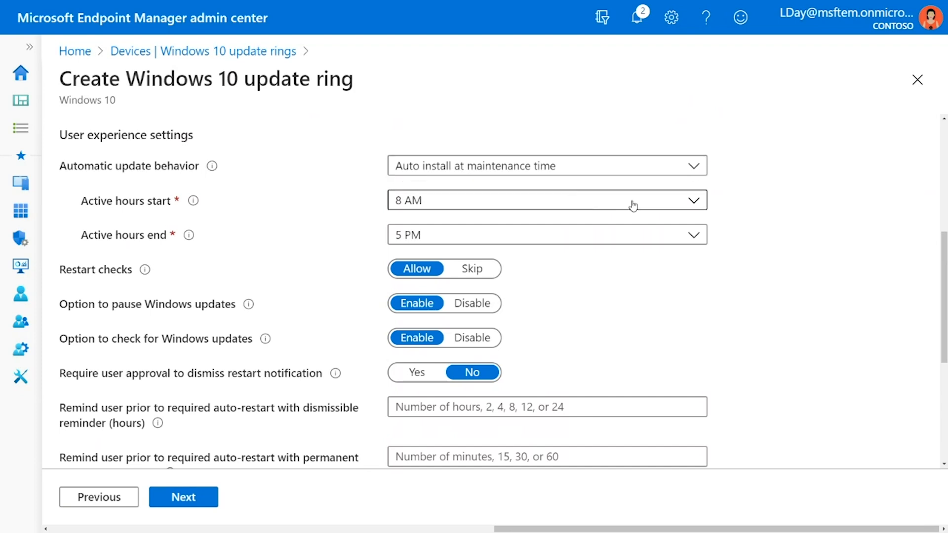
left_click(693, 167)
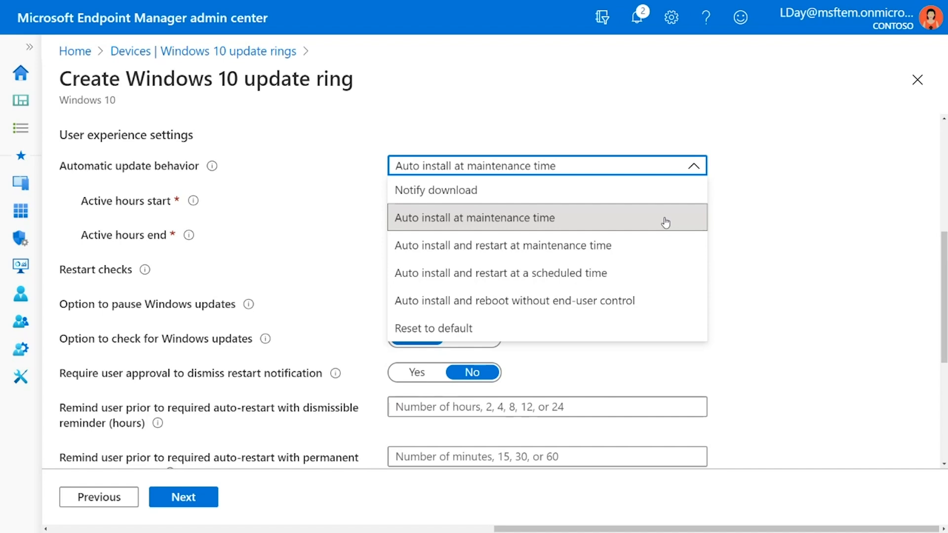
left_click(739, 221)
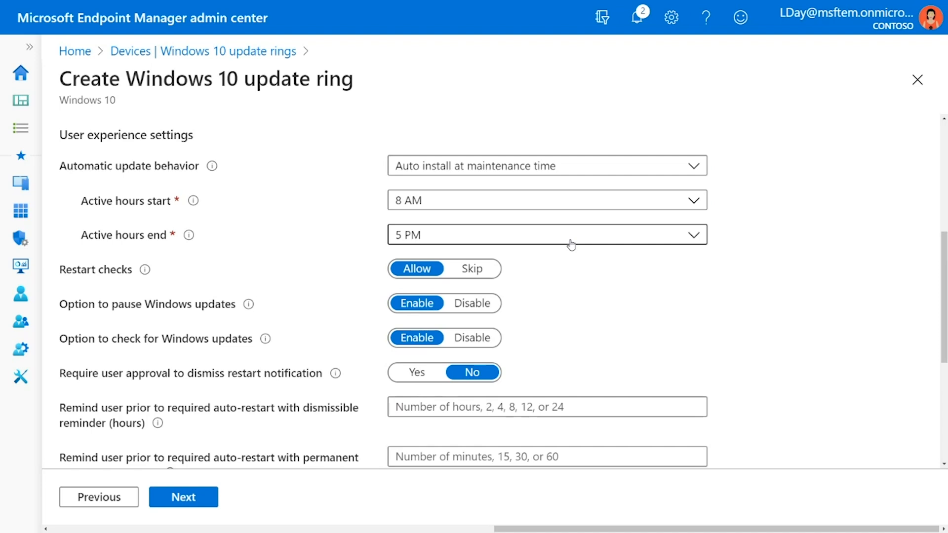
left_click(676, 172)
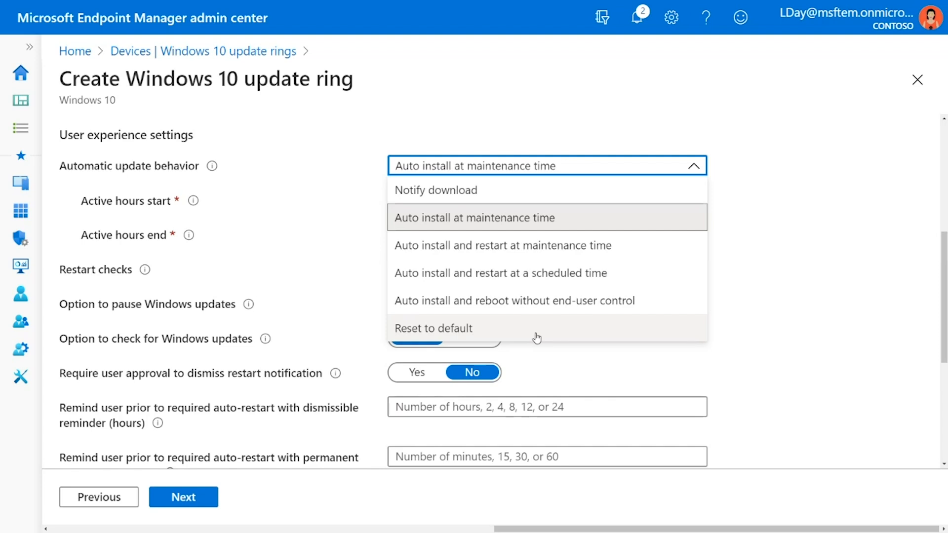
left_click(497, 328)
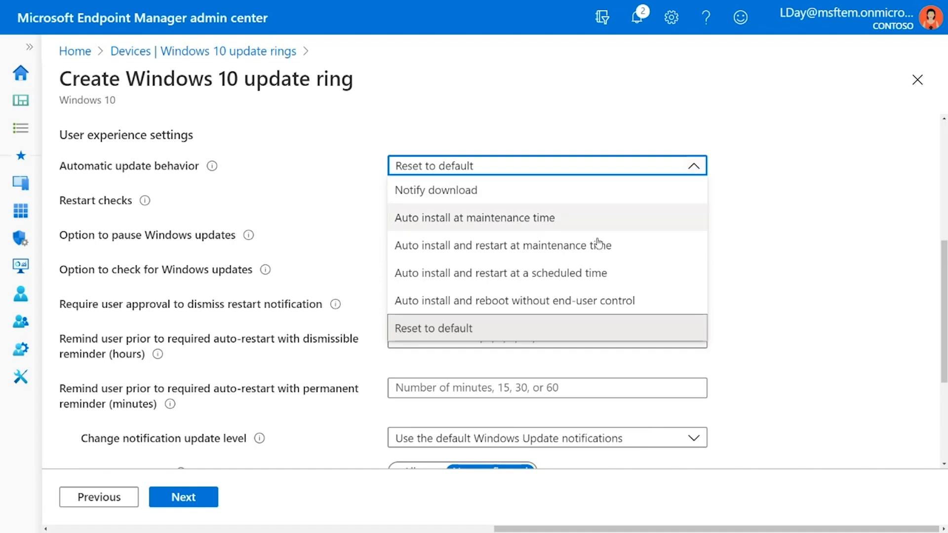
Try Auto install and restart at a scheduled time with its frequency, day and time lists, and restore Reset to default as the automatic update behavior.
left_click(575, 277)
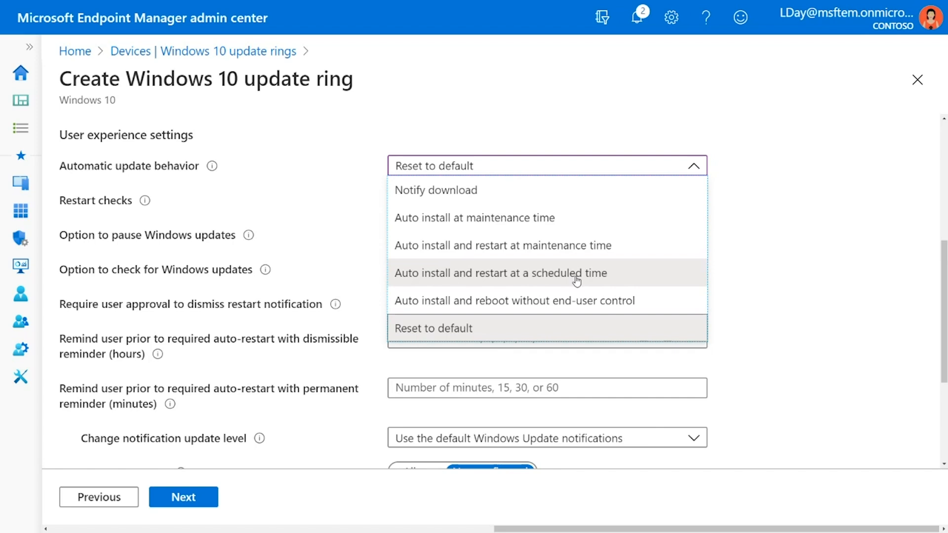
left_click(577, 277)
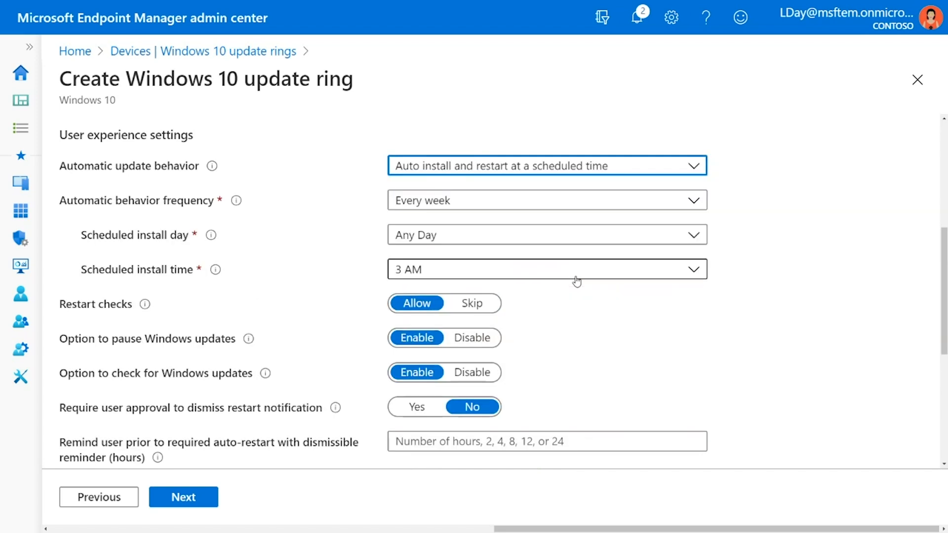
left_click(679, 205)
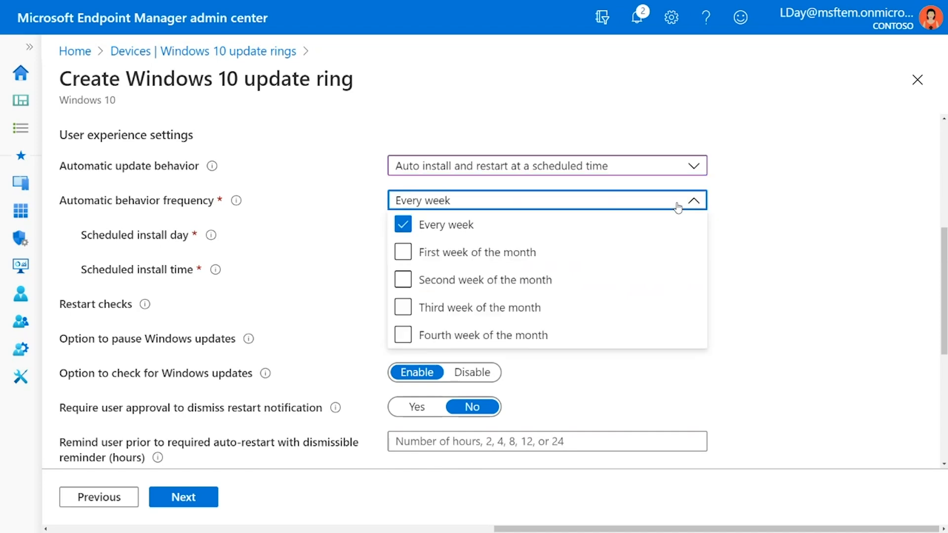
left_click(679, 204)
left_click(667, 243)
left_click(667, 243)
left_click(663, 269)
left_click(664, 270)
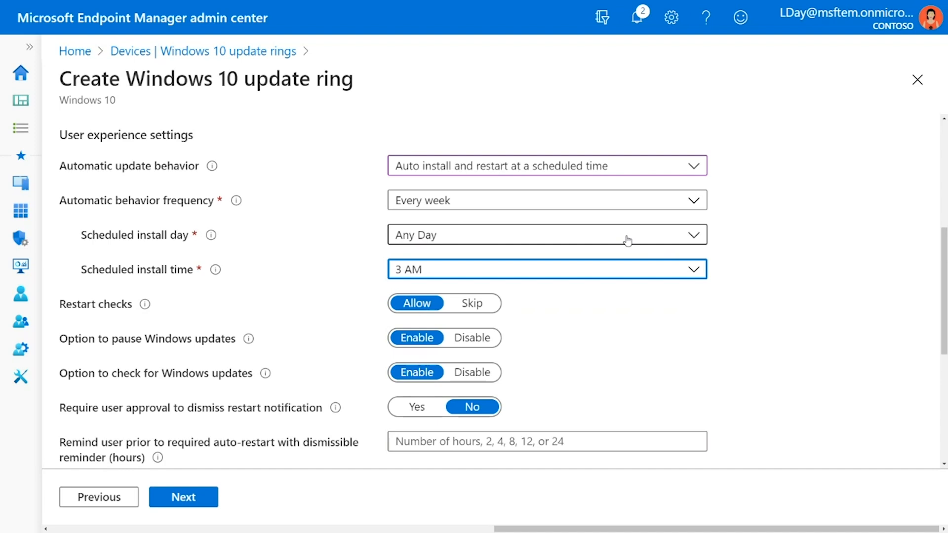
left_click(672, 172)
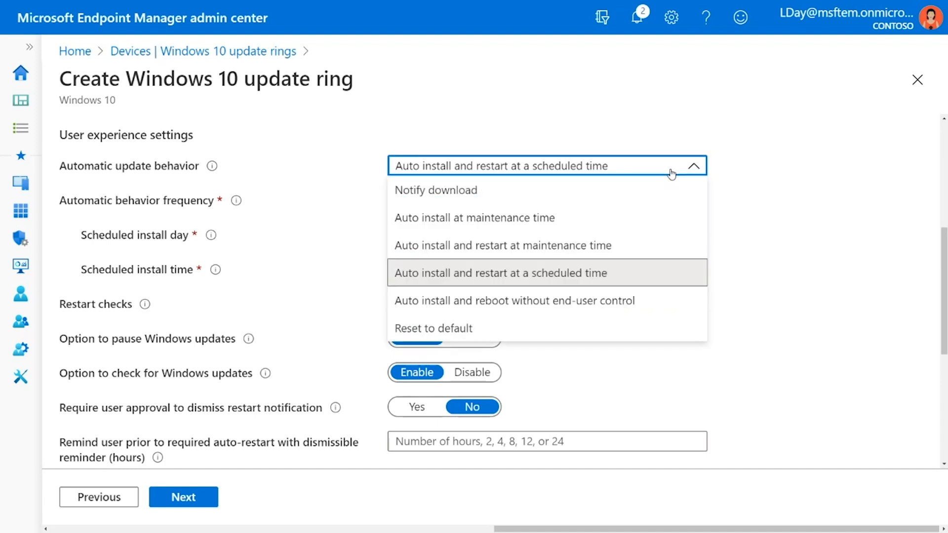
left_click(541, 330)
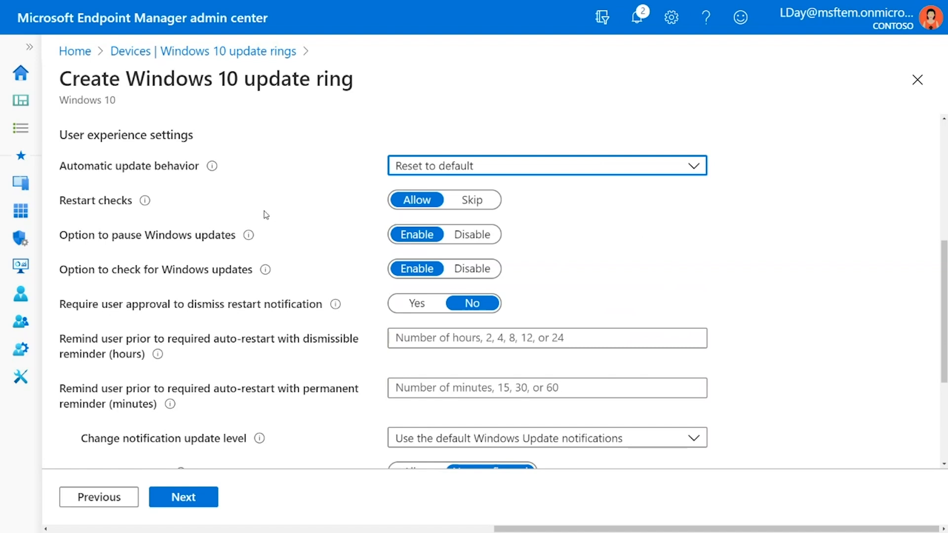
Try disabling the options to pause and to check for Windows updates, and set both back to Enable.
mouse_move(145, 204)
left_click(462, 238)
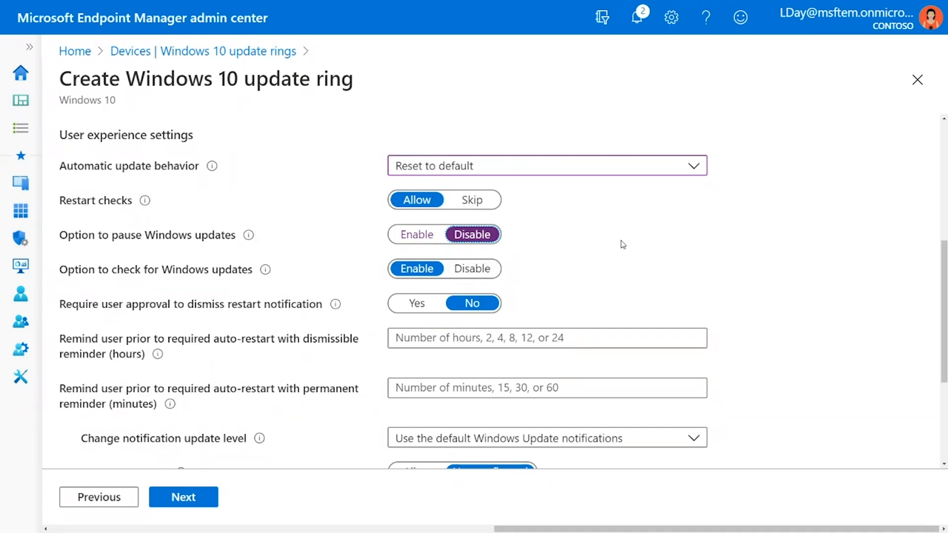
scroll(624, 244, "up", 2)
left_click(615, 294)
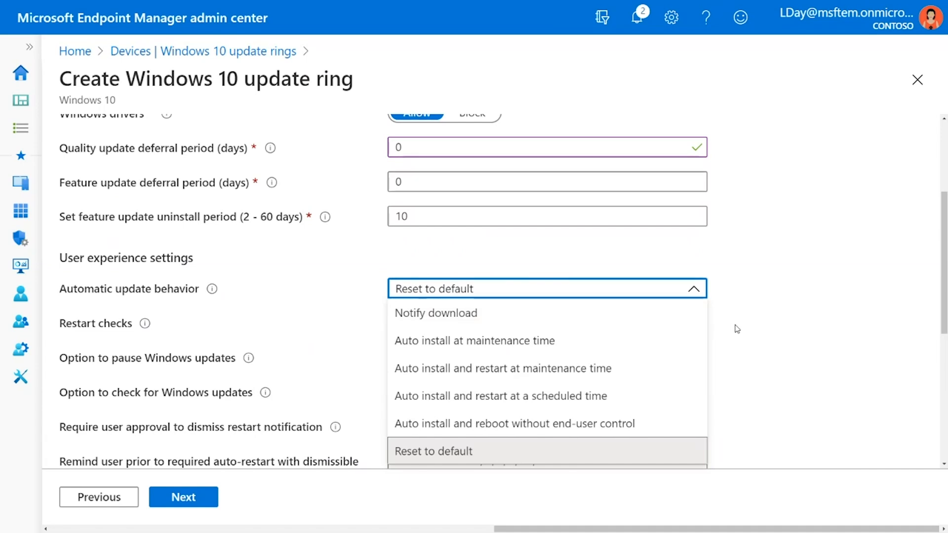
left_click(734, 342)
scroll(734, 342, "down", 1)
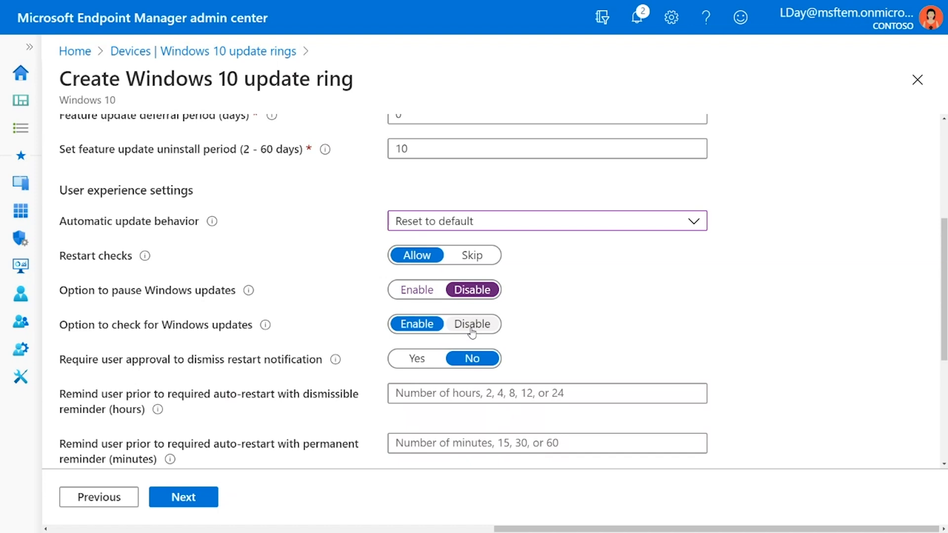
left_click(472, 326)
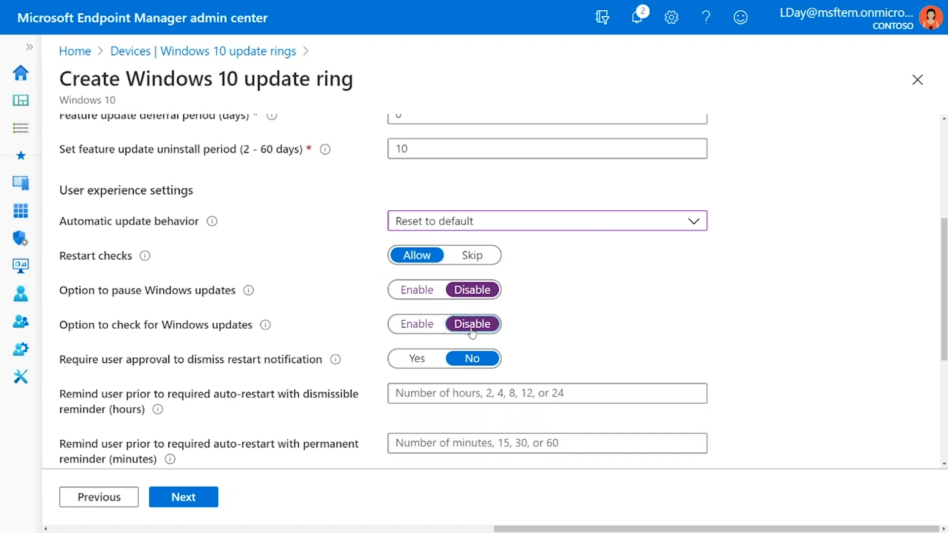
left_click_drag(437, 331, 417, 331)
left_click(417, 330)
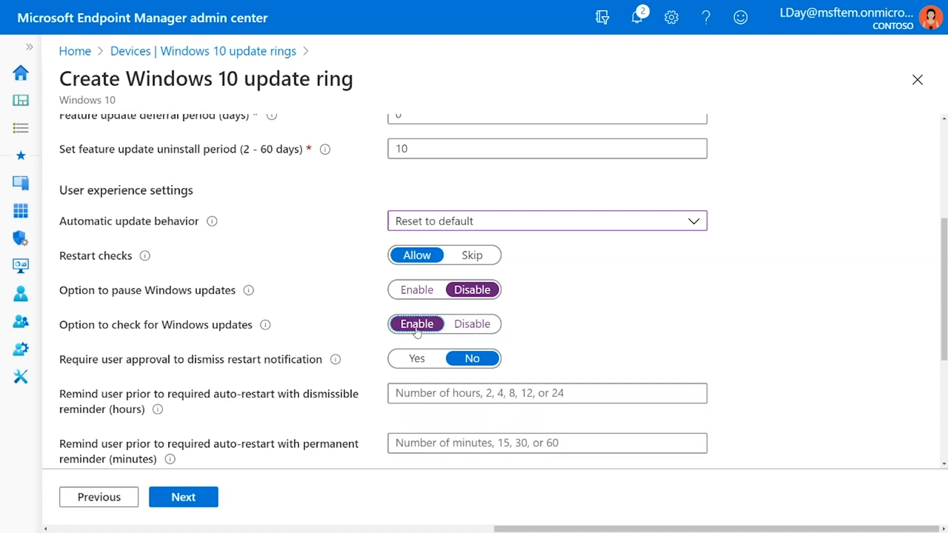
left_click(416, 296)
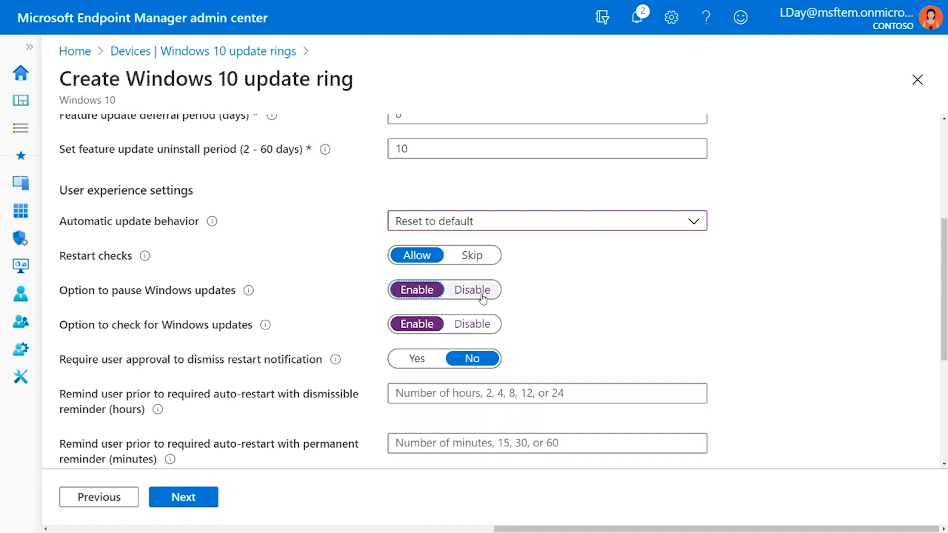
Try requiring user approval to dismiss the restart notification and return the setting to No.
scroll(482, 299, "down", 1)
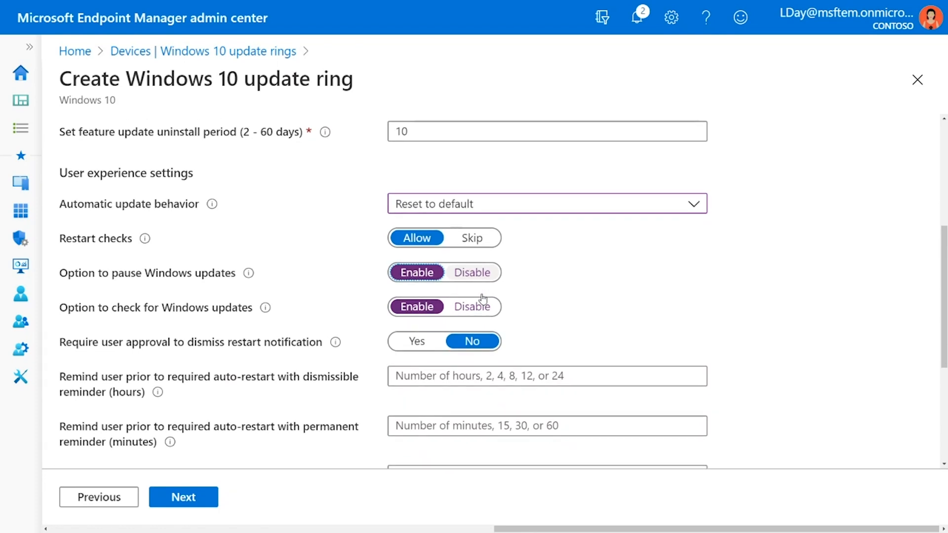
scroll(483, 298, "down", 1)
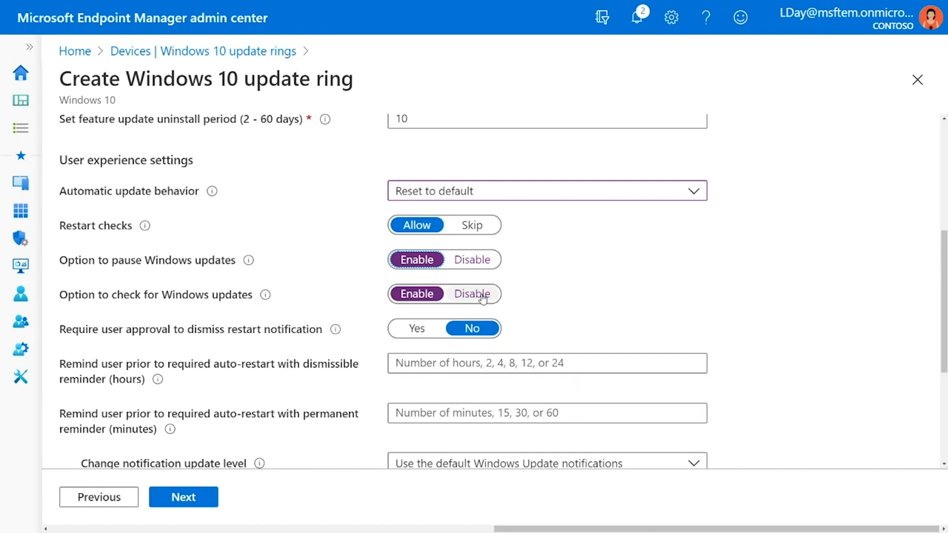
scroll(482, 299, "down", 3)
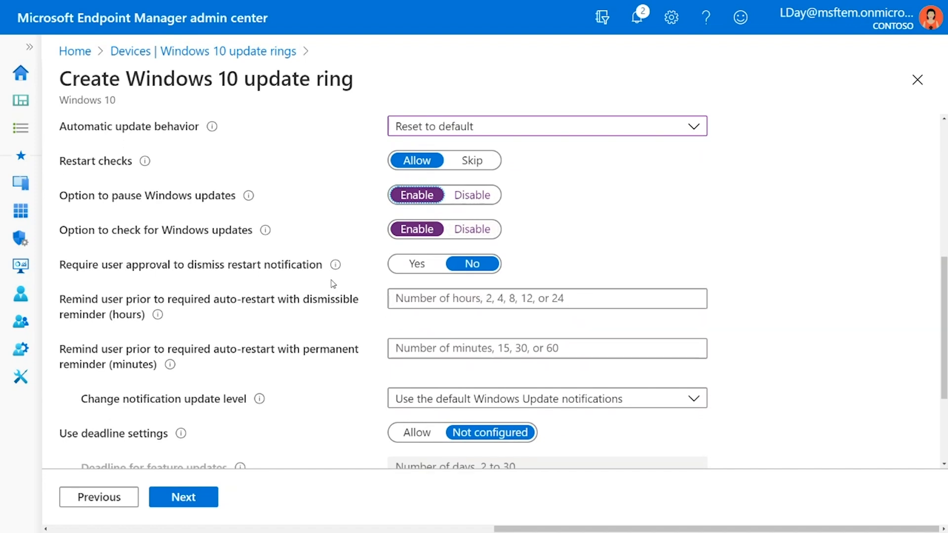
mouse_move(337, 266)
left_click(410, 265)
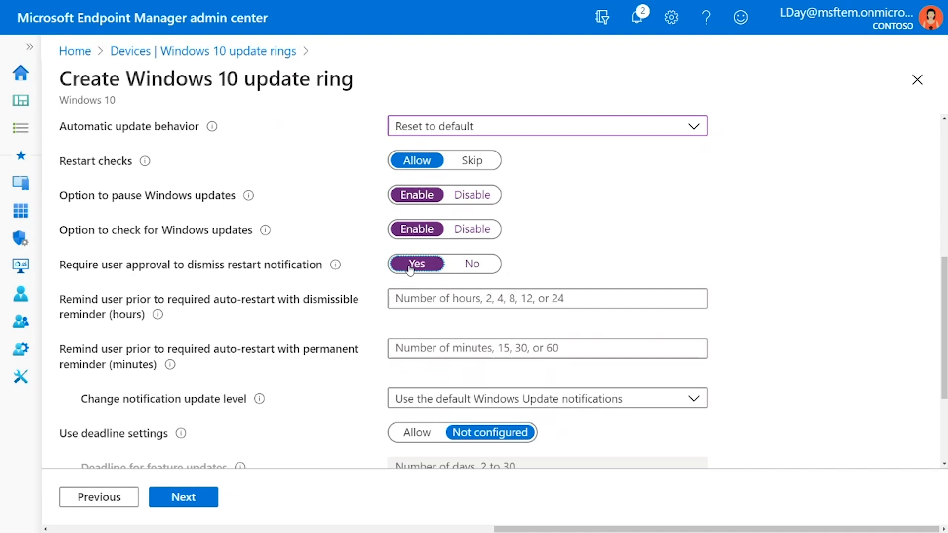
left_click(469, 265)
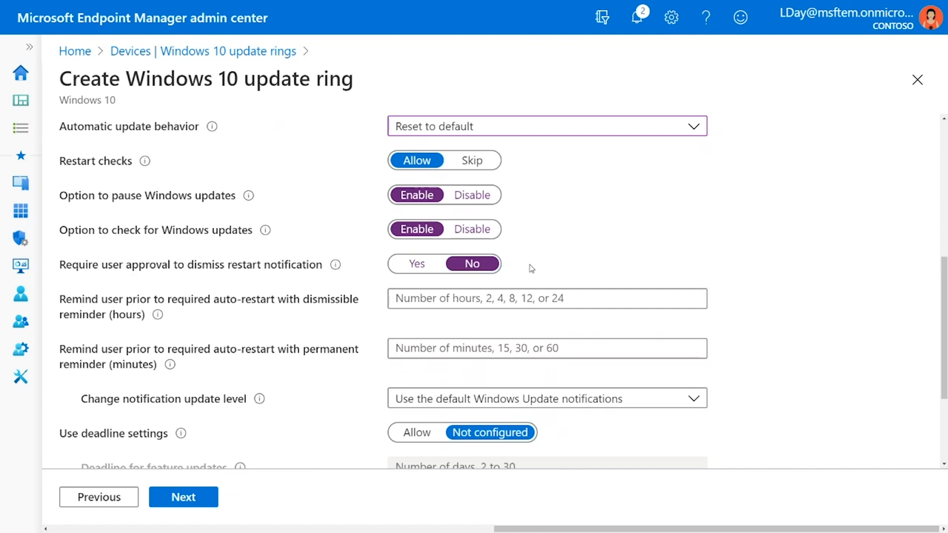
Set the auto-restart reminders to 4 hours for the dismissible reminder and 15 minutes for the permanent reminder.
scroll(519, 279, "down", 1)
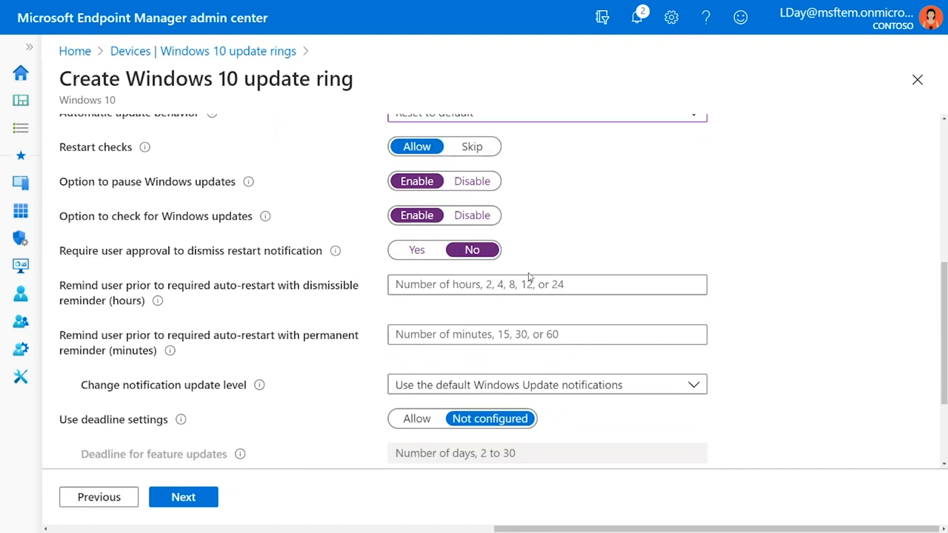
scroll(521, 269, "down", 3)
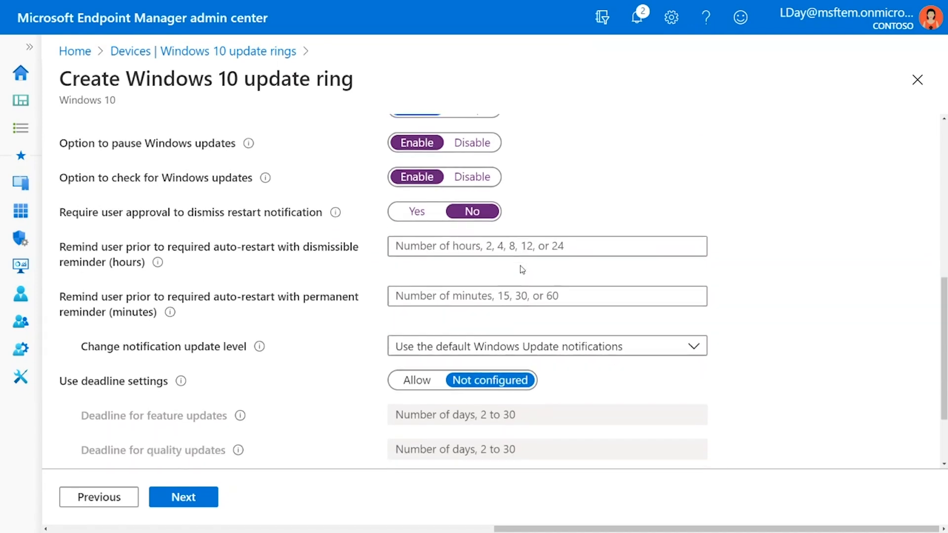
scroll(521, 269, "down", 7)
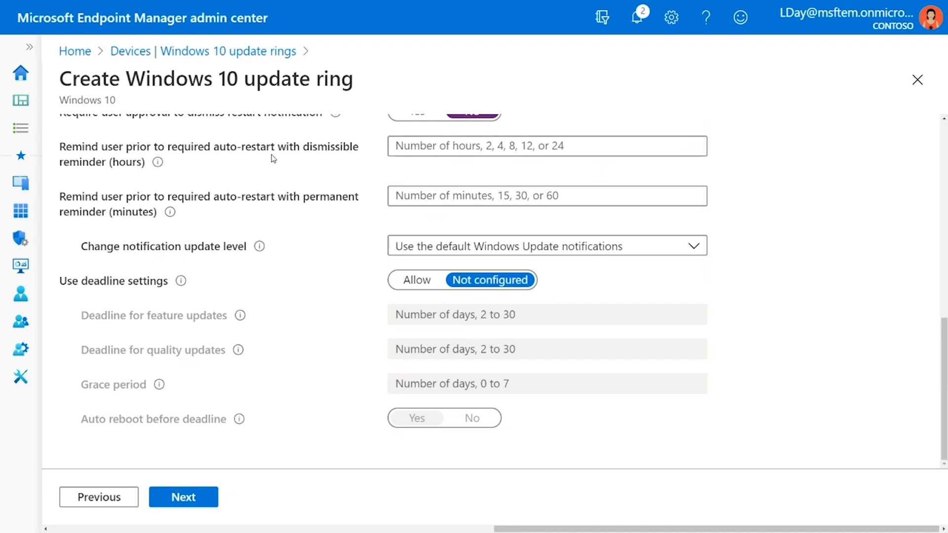
left_click(401, 148)
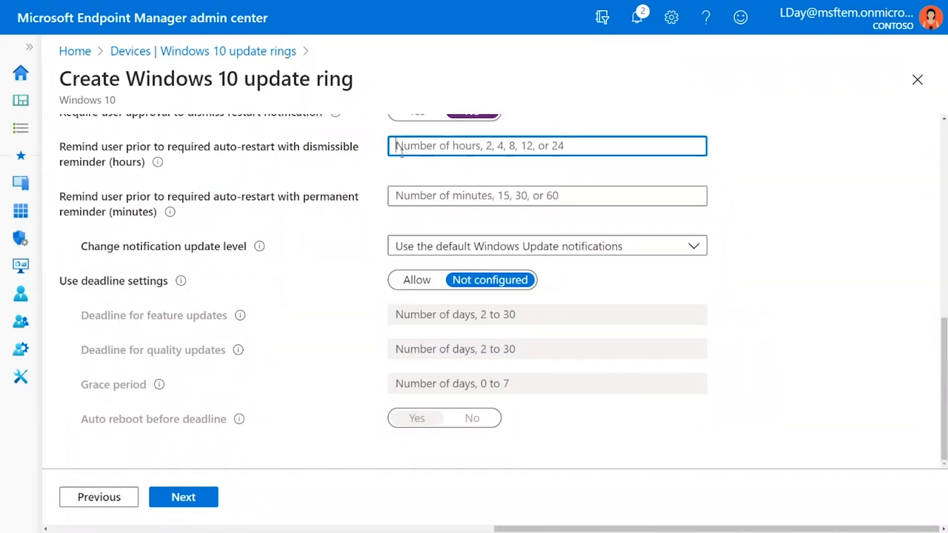
type("4")
left_click(406, 196)
right_click(407, 199)
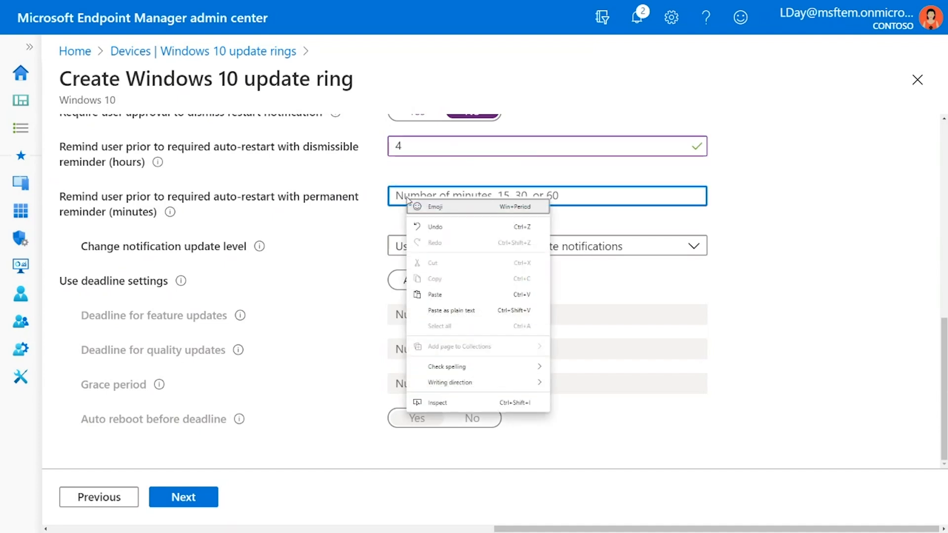
left_click(410, 195)
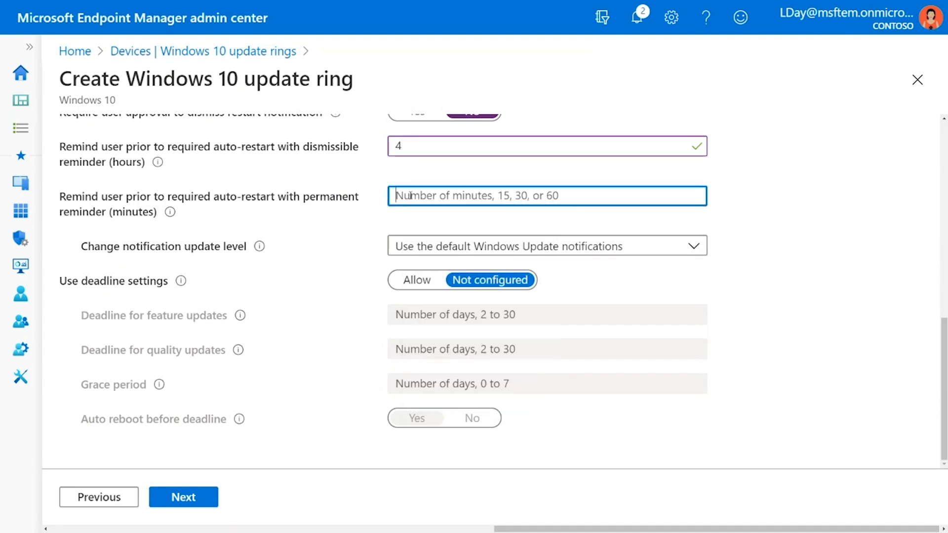
type("15")
left_click(382, 219)
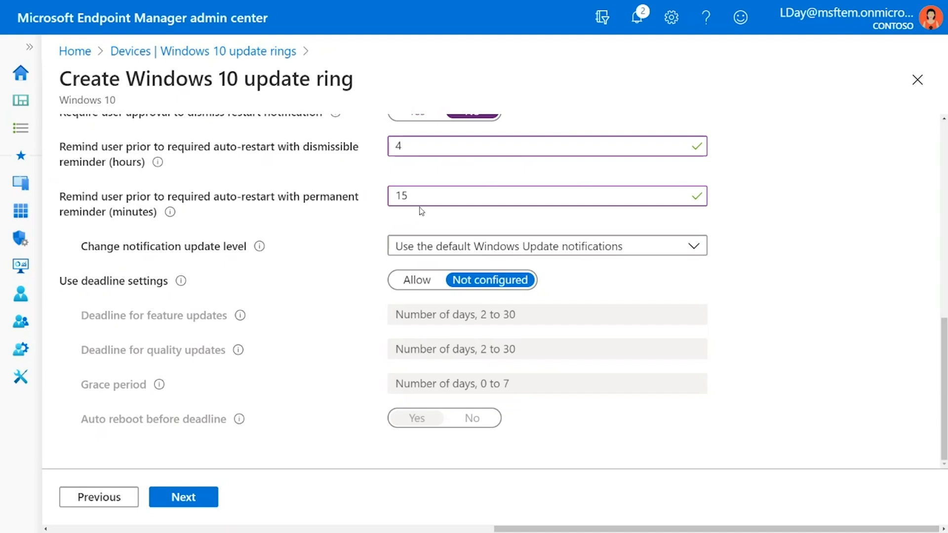
left_click_drag(278, 196, 357, 201)
left_click(358, 201)
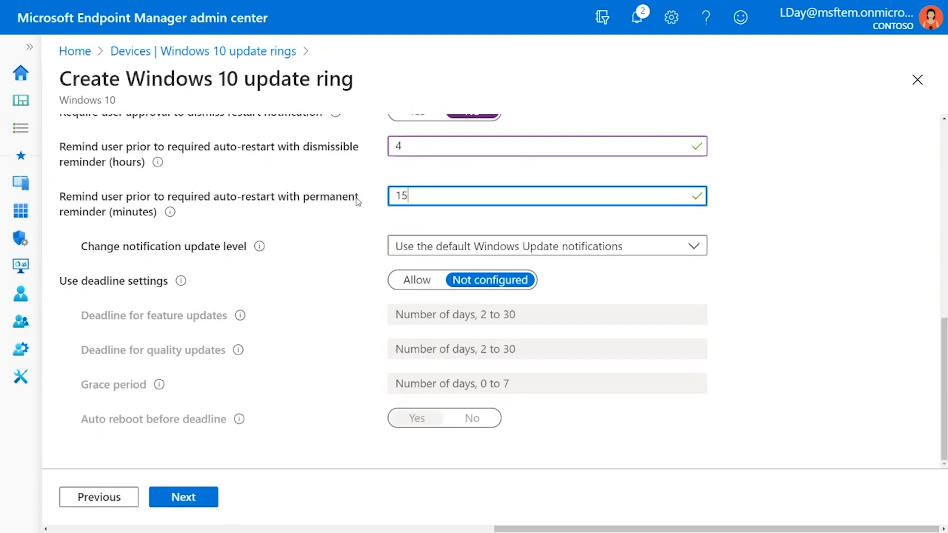
Clear the values of the dismissible reminder hours and the permanent reminder minutes for required auto-restarts.
scroll(355, 198, "up", 1)
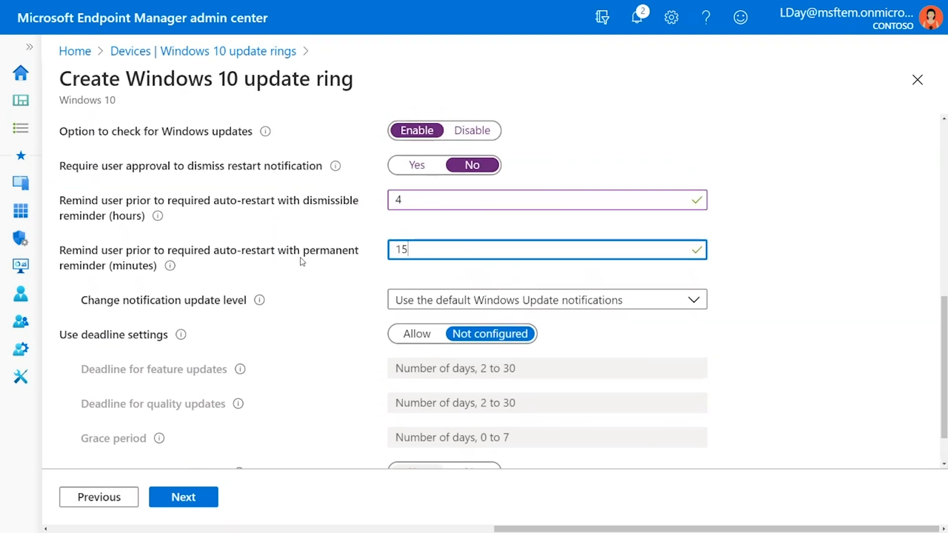
left_click_drag(303, 253, 362, 255)
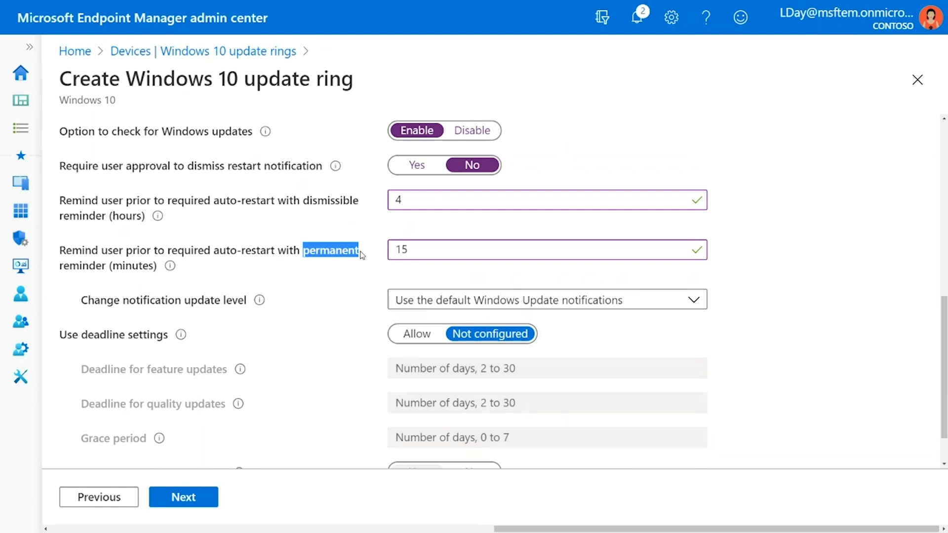
left_click(362, 255)
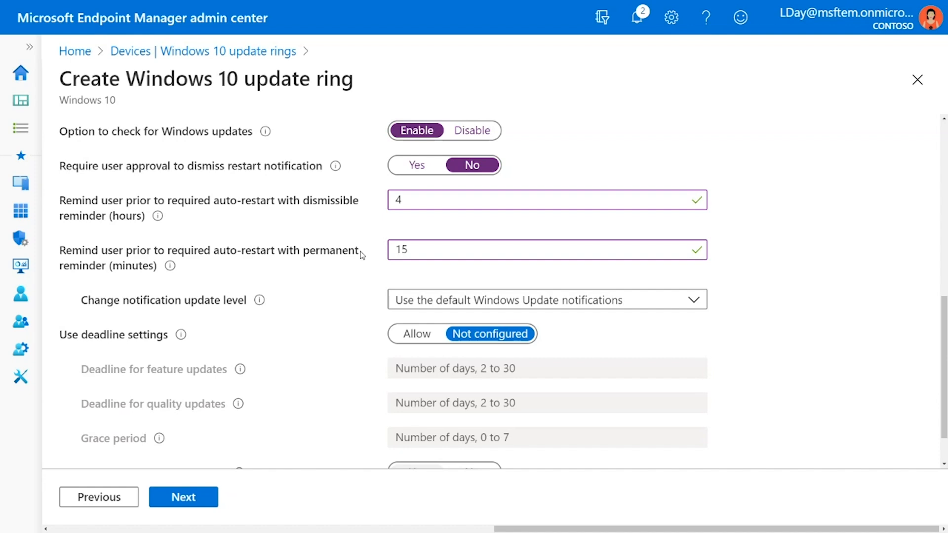
left_click_drag(421, 200, 383, 208)
key("BackSpace")
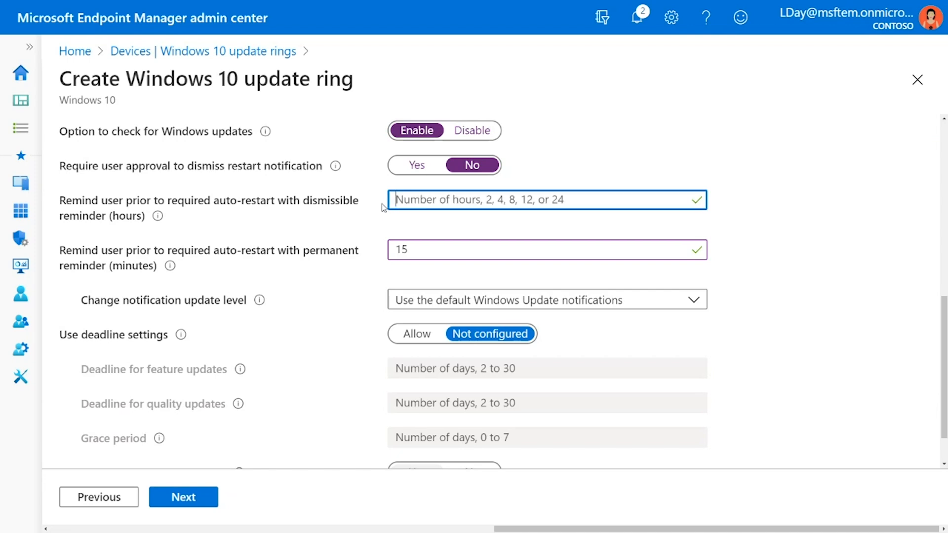
left_click(434, 252)
type("\\")
key("BackSpace")
key("BackSpace")
key("BackSpace")
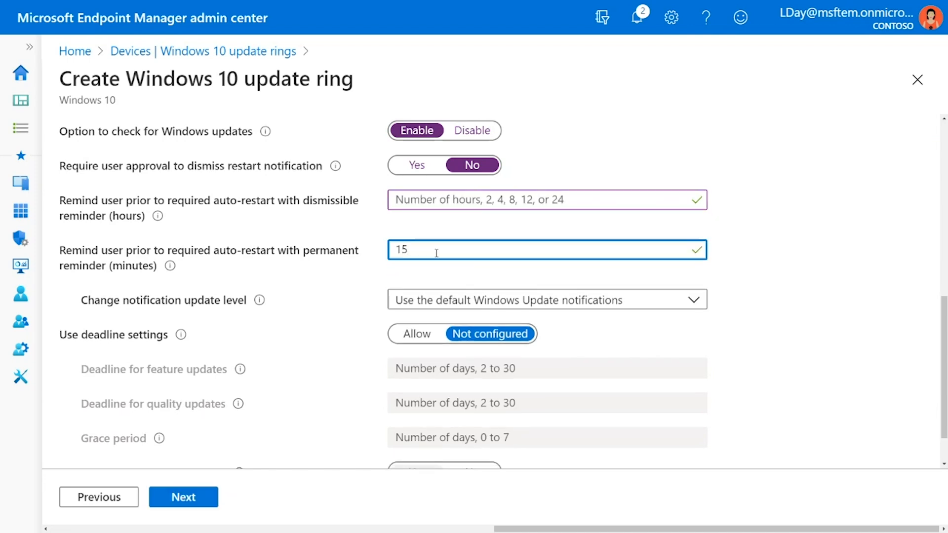
left_click(374, 295)
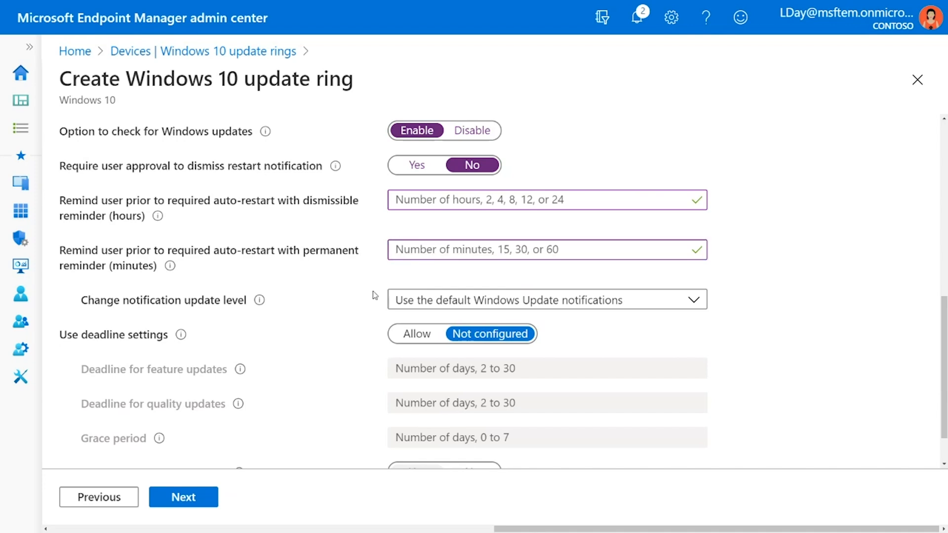
Review the choices for the notification update level and keep Use the default Windows Update notifications.
scroll(373, 293, "down", 1)
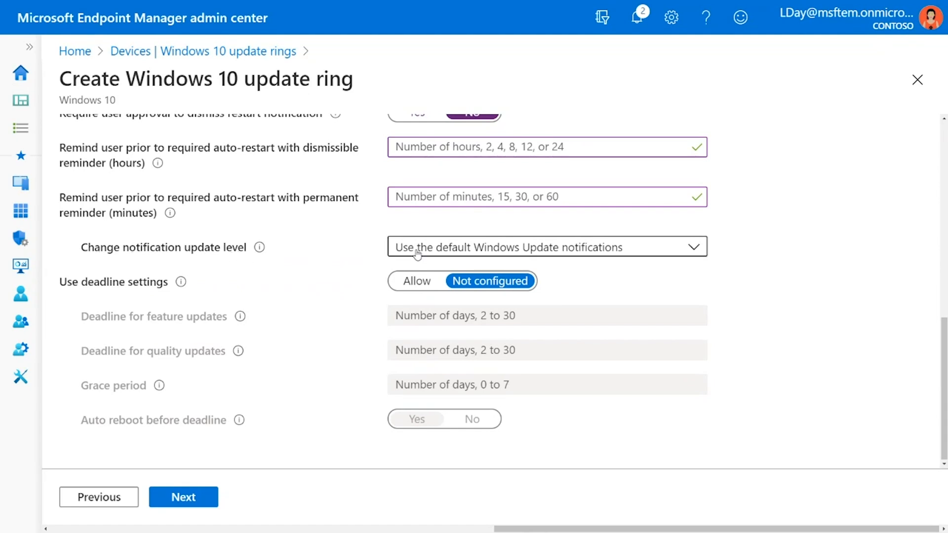
left_click(688, 252)
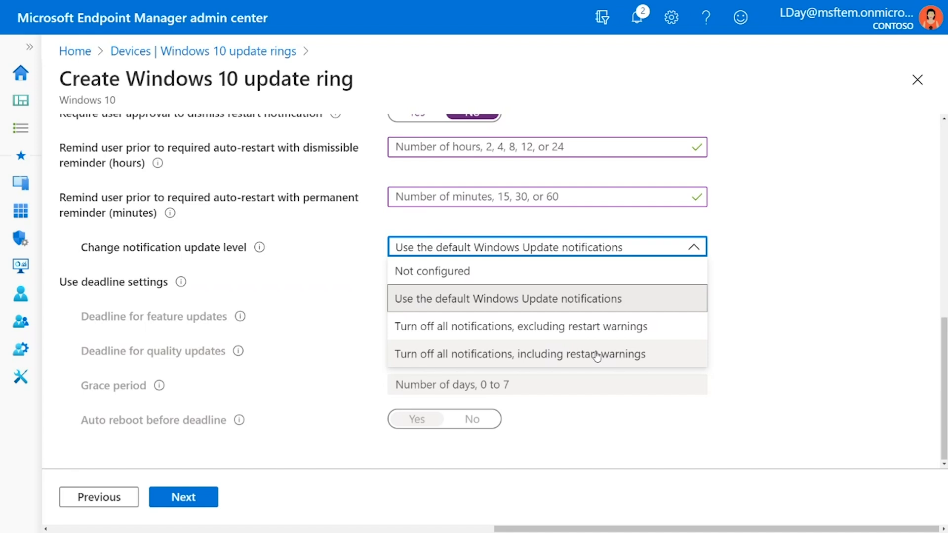
left_click(645, 301)
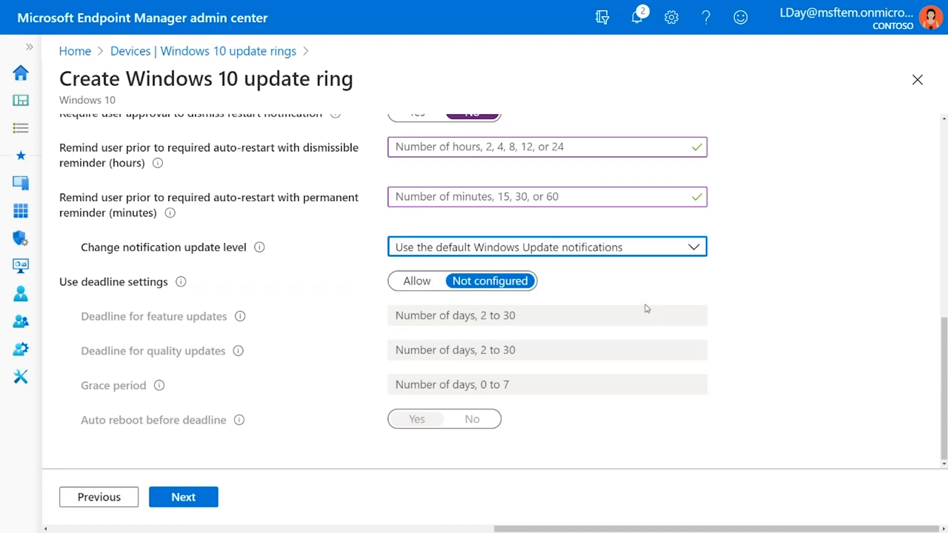
left_click(369, 291)
Allow the deadline settings and set the deadlines to 7 days for feature updates and 5 days for quality updates.
scroll(370, 292, "down", 1)
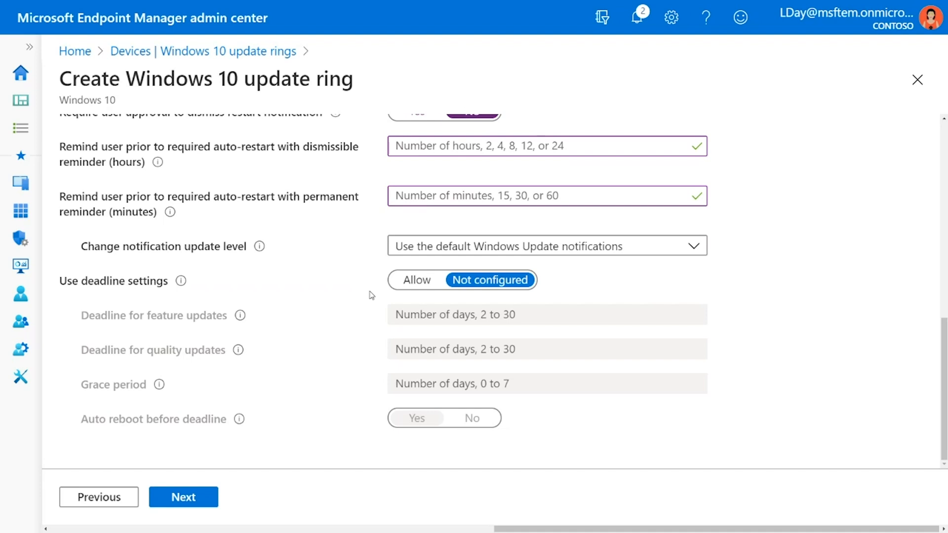
scroll(371, 295, "up", 8)
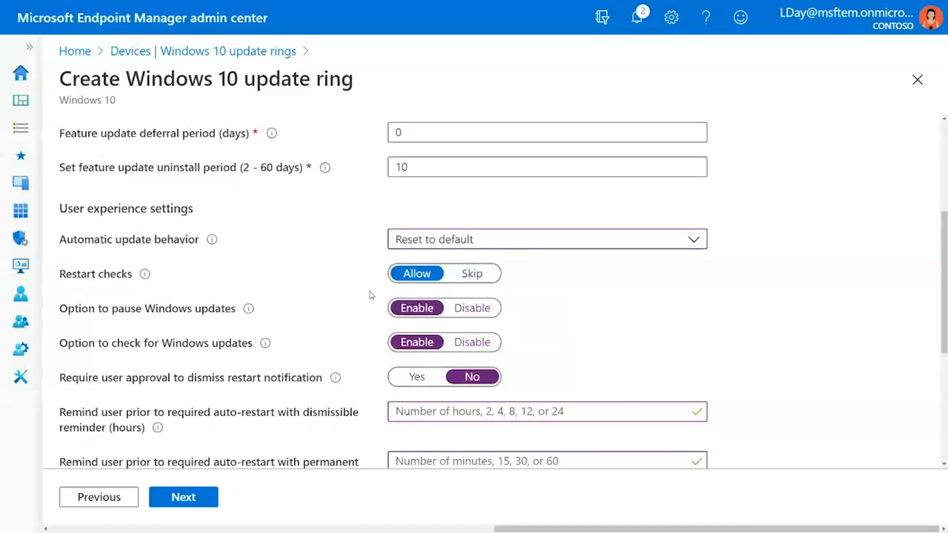
scroll(371, 296, "up", 1)
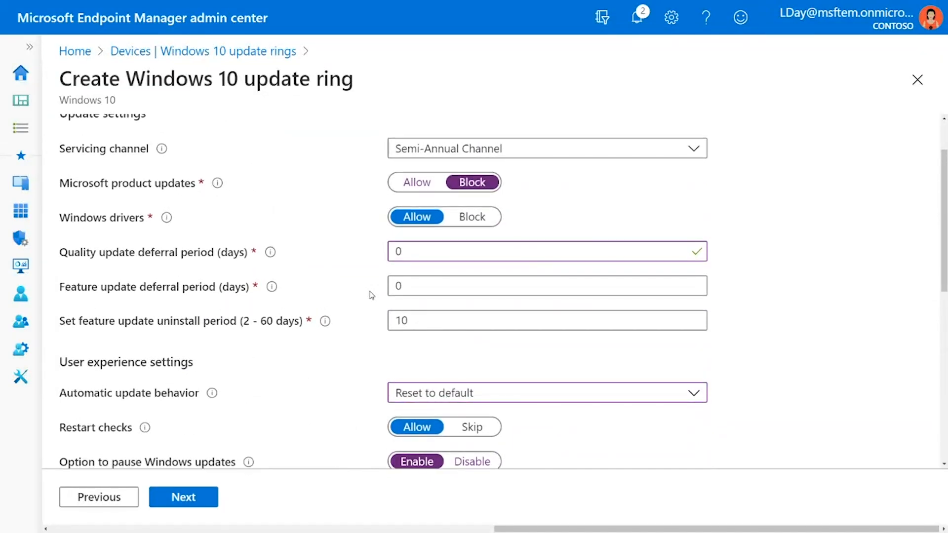
scroll(371, 295, "down", 6)
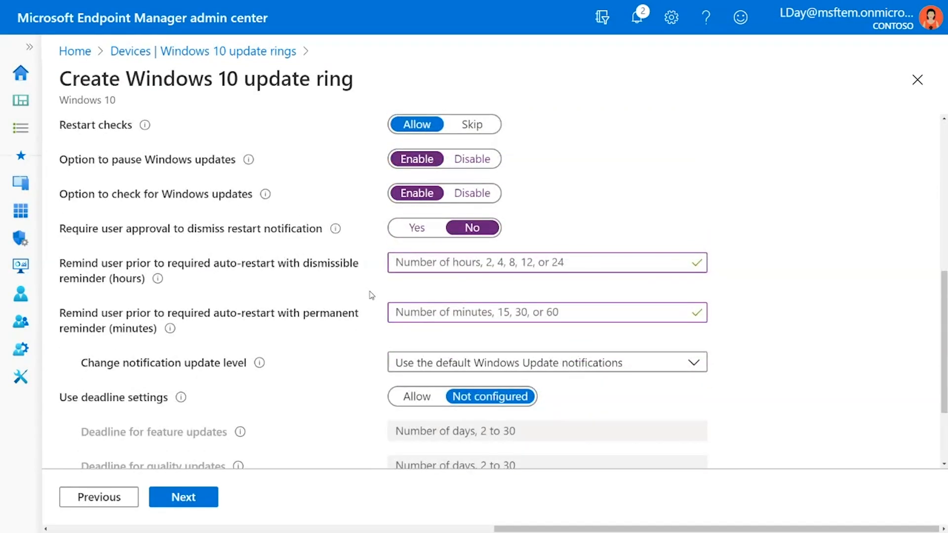
scroll(371, 295, "down", 2)
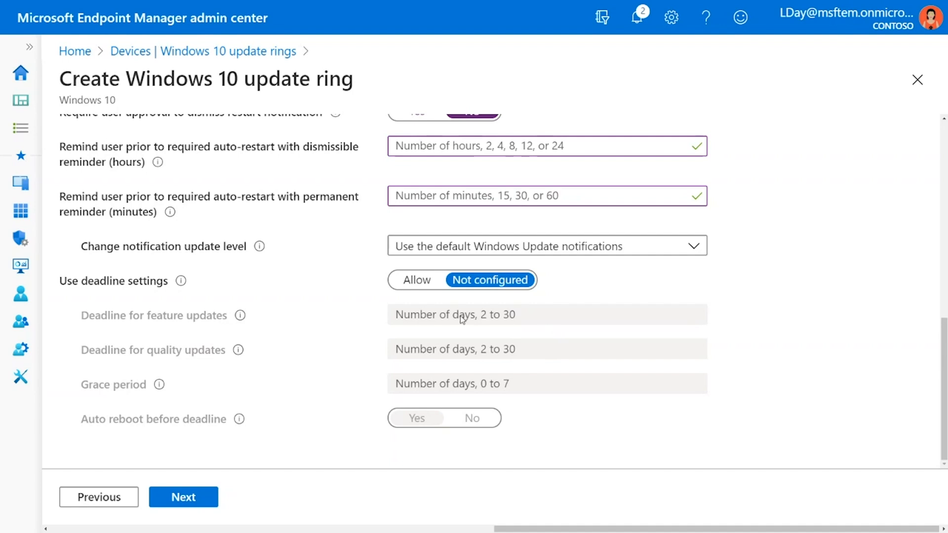
scroll(462, 318, "up", 1)
left_click(422, 290)
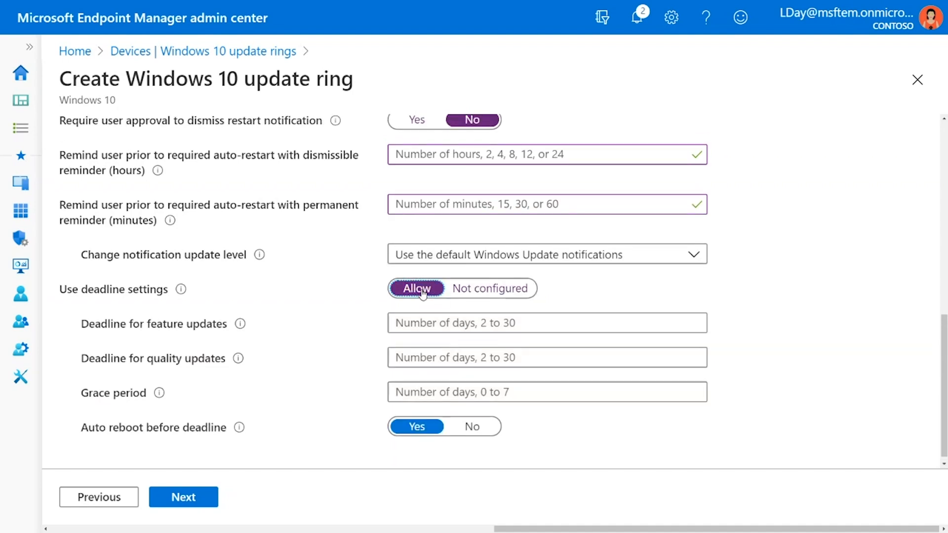
left_click(428, 322)
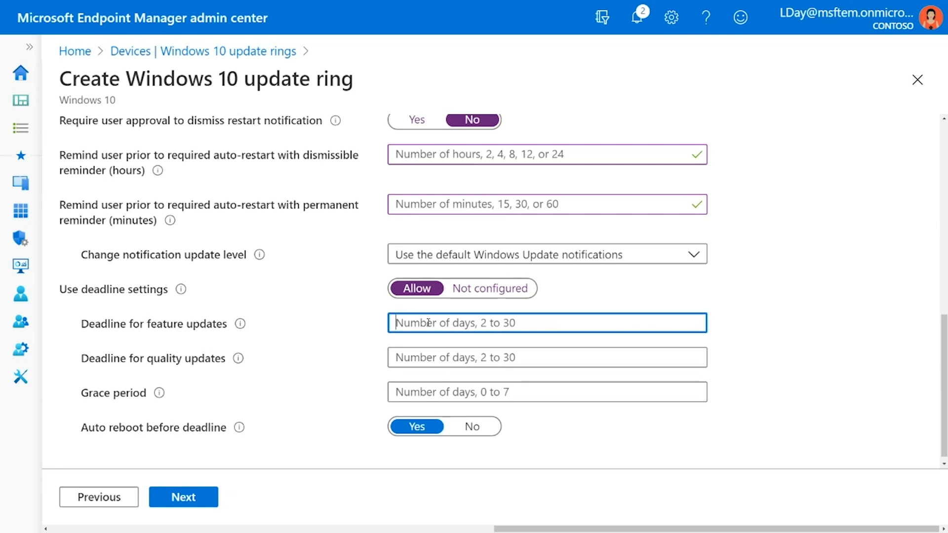
type("7")
left_click(450, 362)
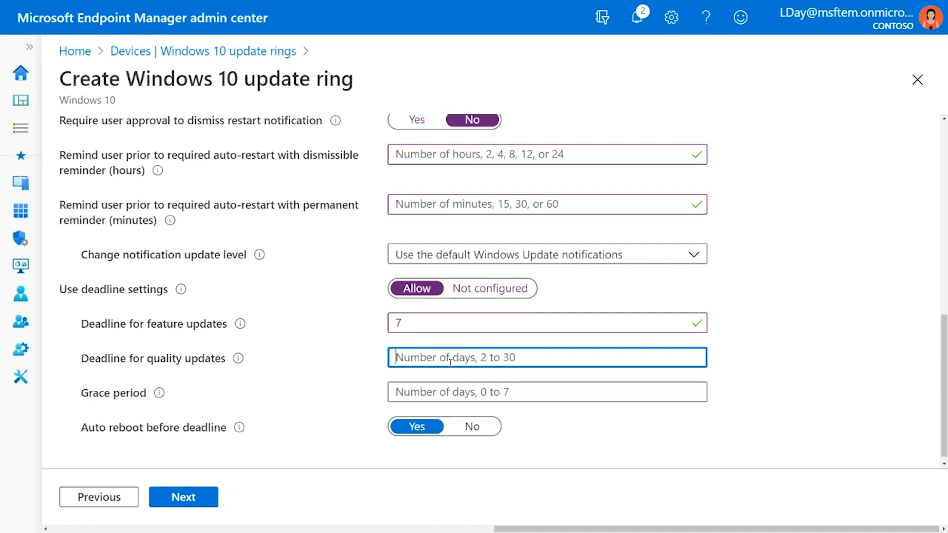
type("5")
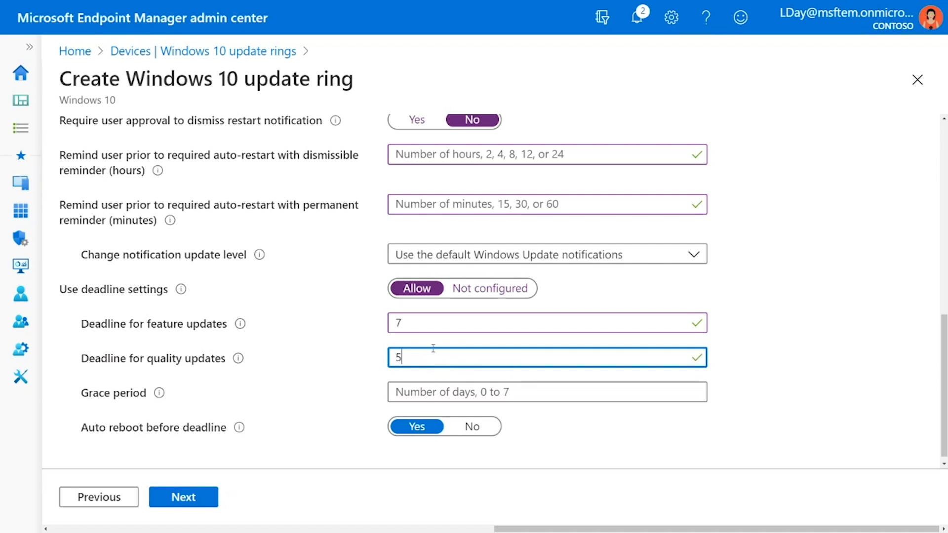
Set the grace period of the deadline settings to 2 days.
left_click(419, 323)
left_click(424, 362)
left_click(427, 390)
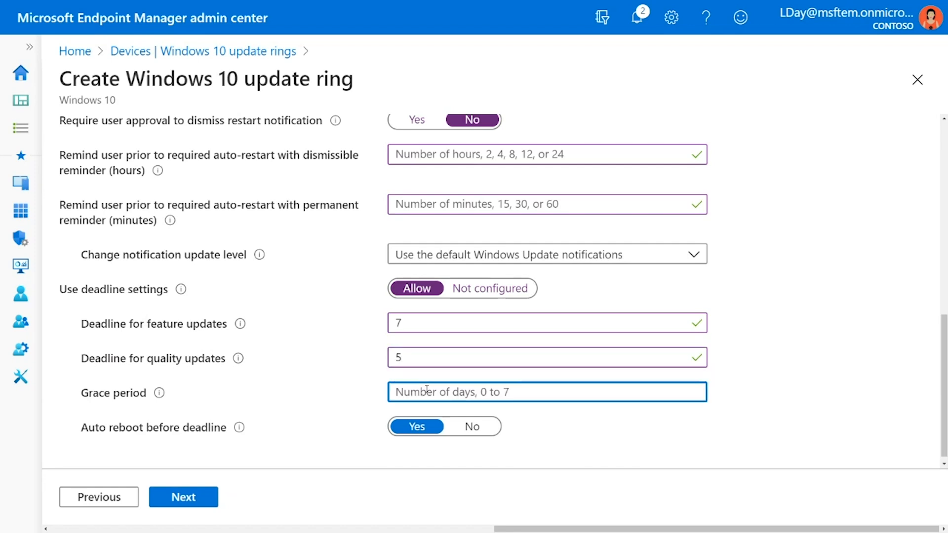
type("2")
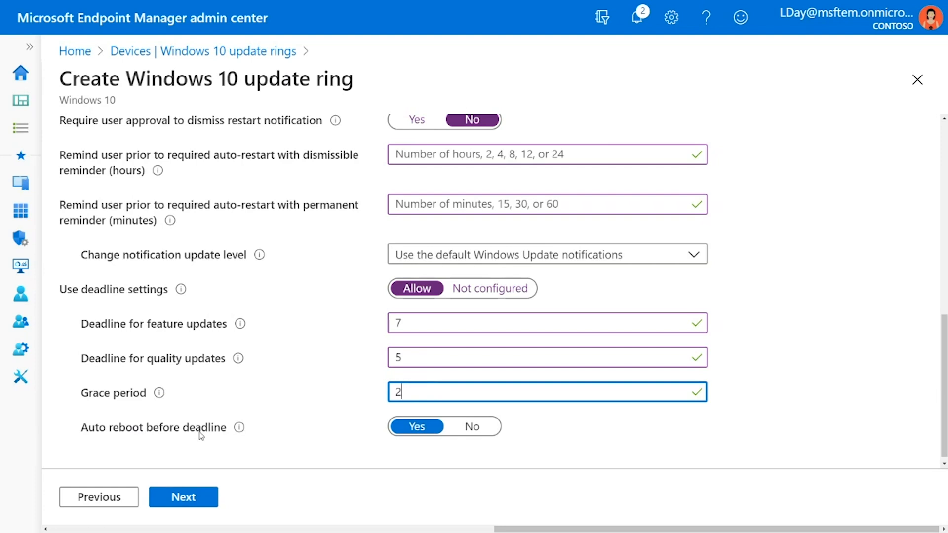
Try setting auto reboot before deadline to No and return it to Yes.
left_click(470, 429)
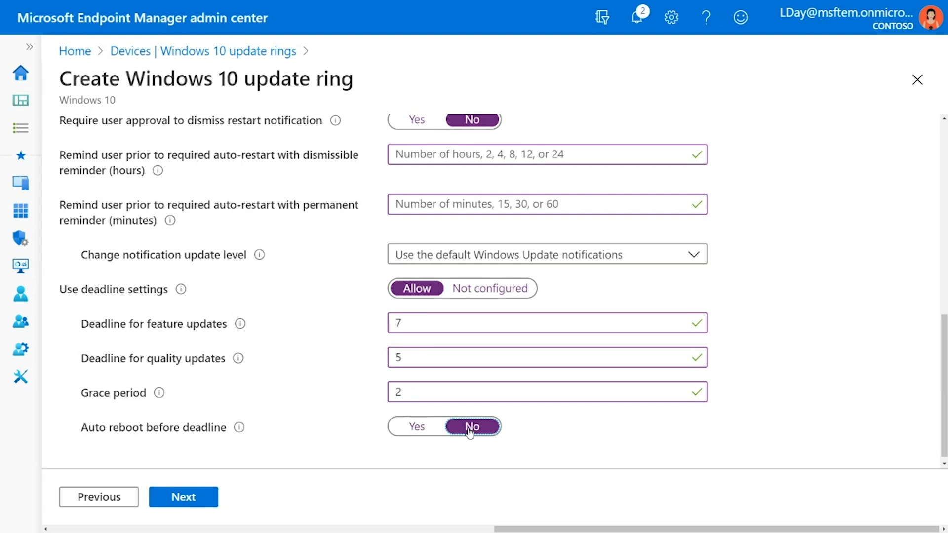
left_click(402, 433)
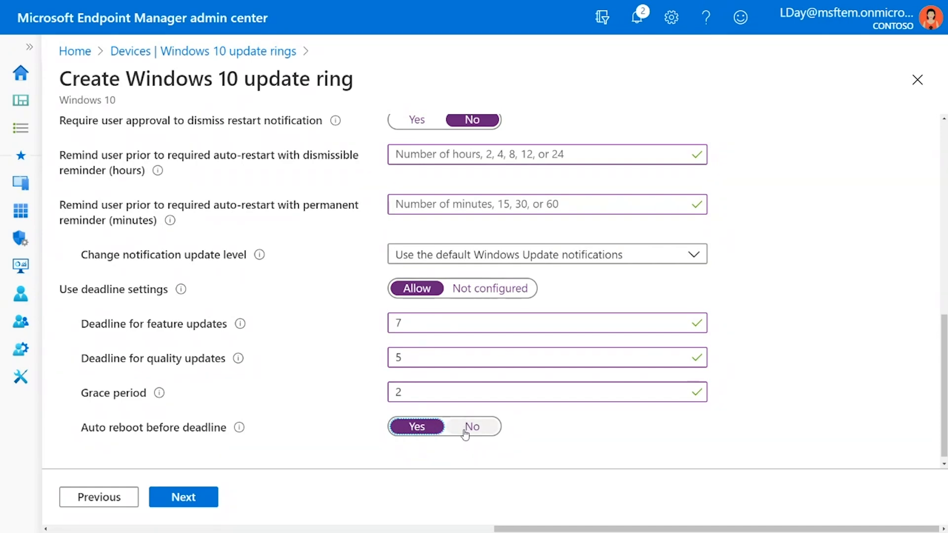
left_click(456, 463)
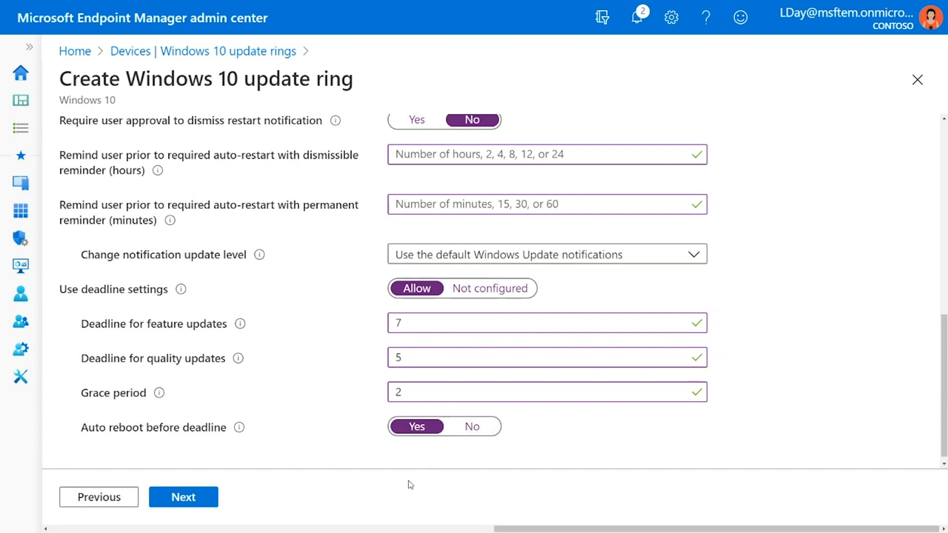
Keep the Default scope tag, assign the update ring to Selected groups and open the selection of groups to include.
left_click(215, 501)
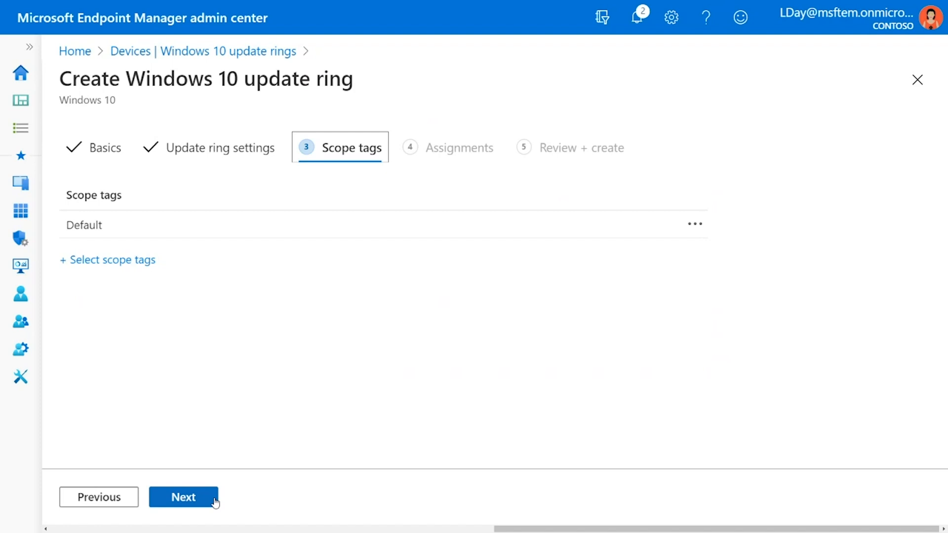
left_click(215, 501)
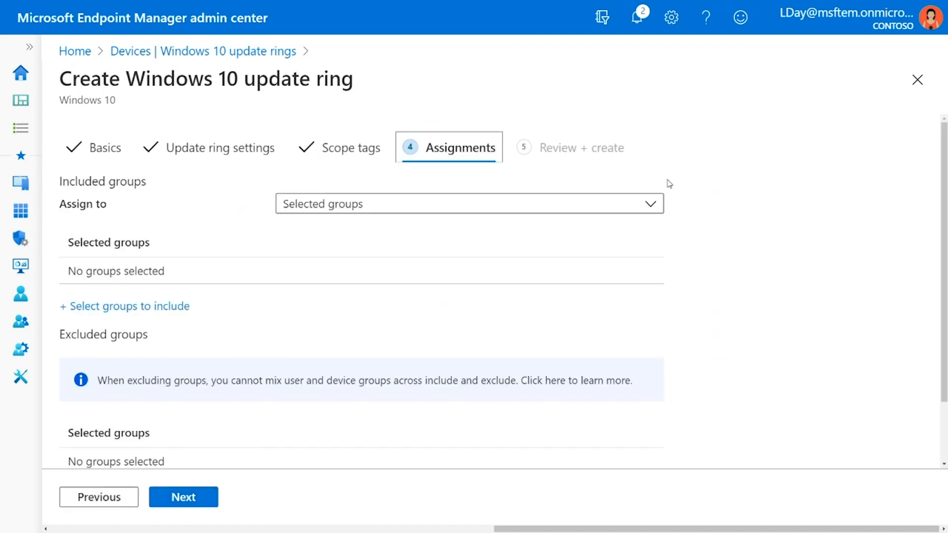
left_click(650, 205)
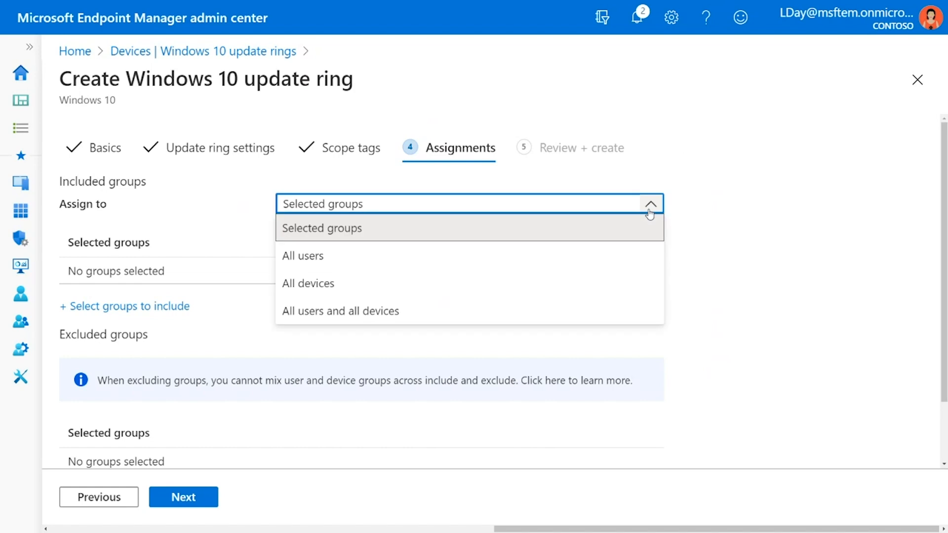
left_click(640, 230)
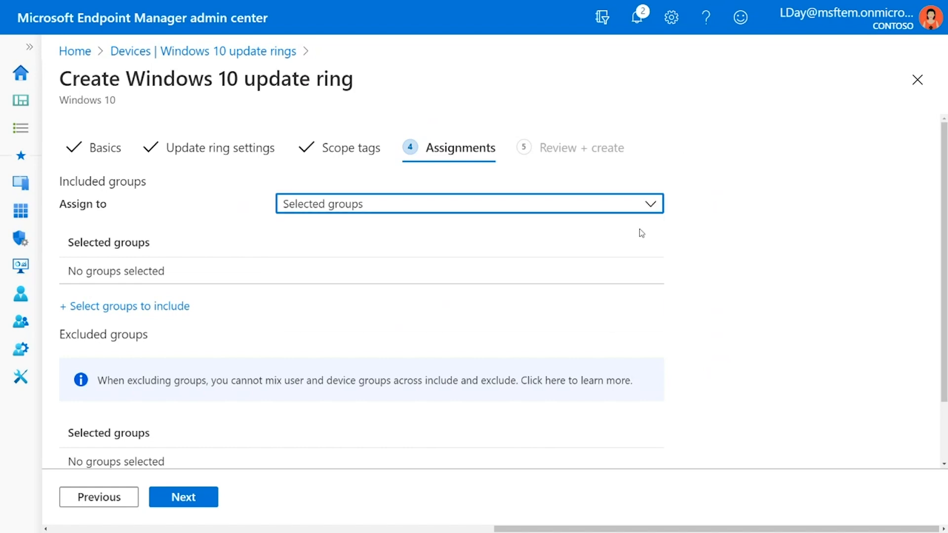
left_click(170, 308)
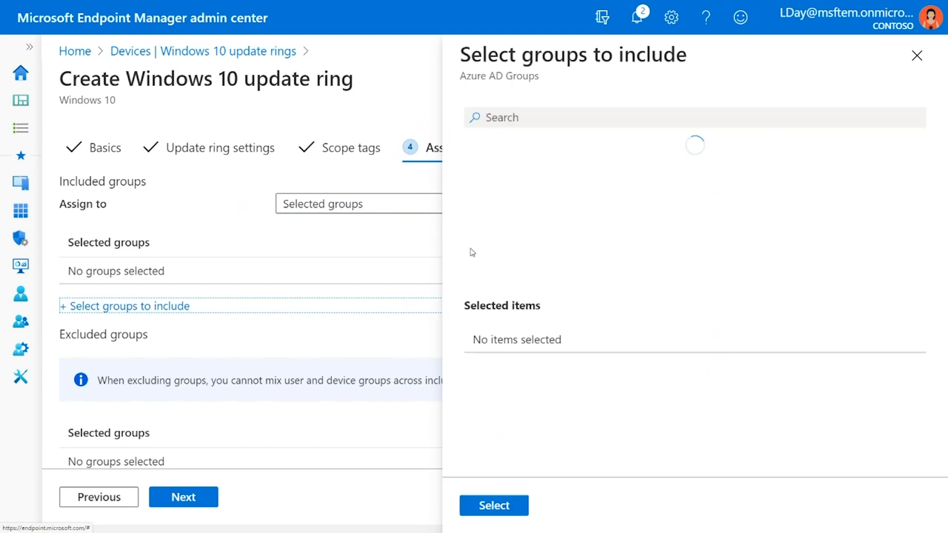
Try searching the groups to include for IT and for Test, and clear the search.
left_click(550, 120)
type("IT")
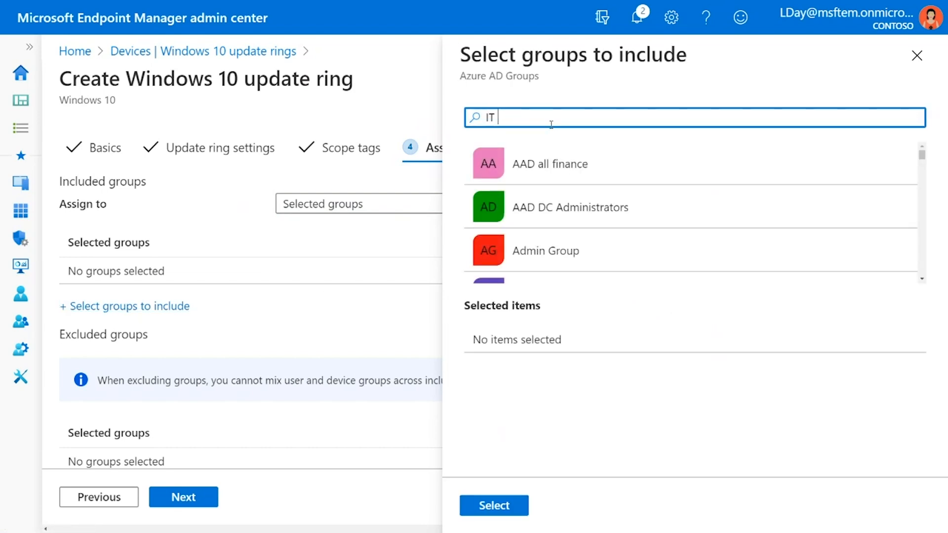
key("BackSpace")
key("BackSpace")
type("Test")
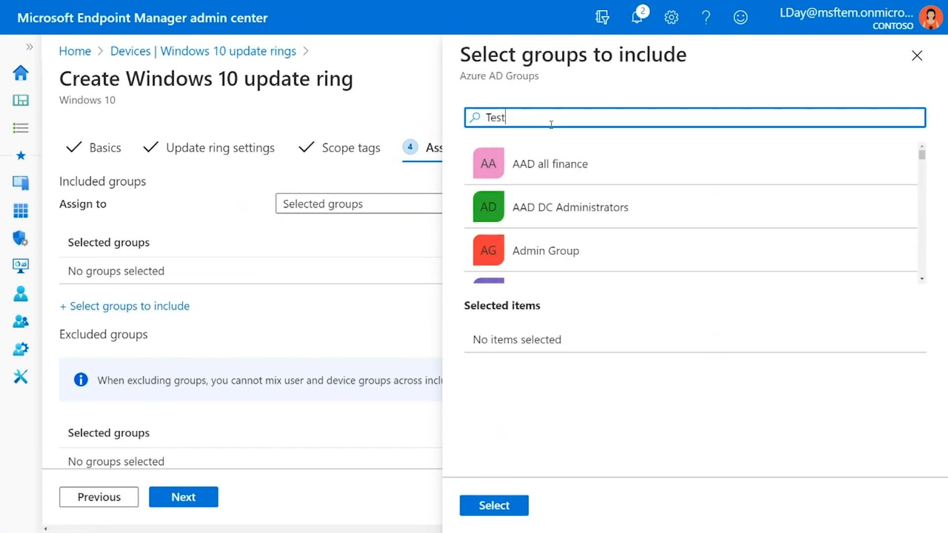
key("BackSpace")
key("BackSpace")
key("BackSpace")
key("BackSpace")
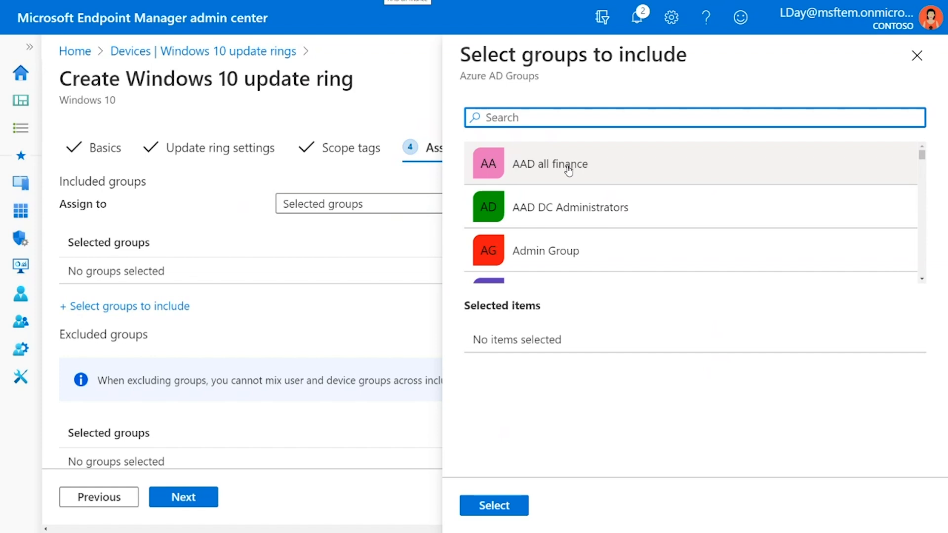
Include the AAD all finance group in the assignment and review the update ring's summary.
left_click(569, 170)
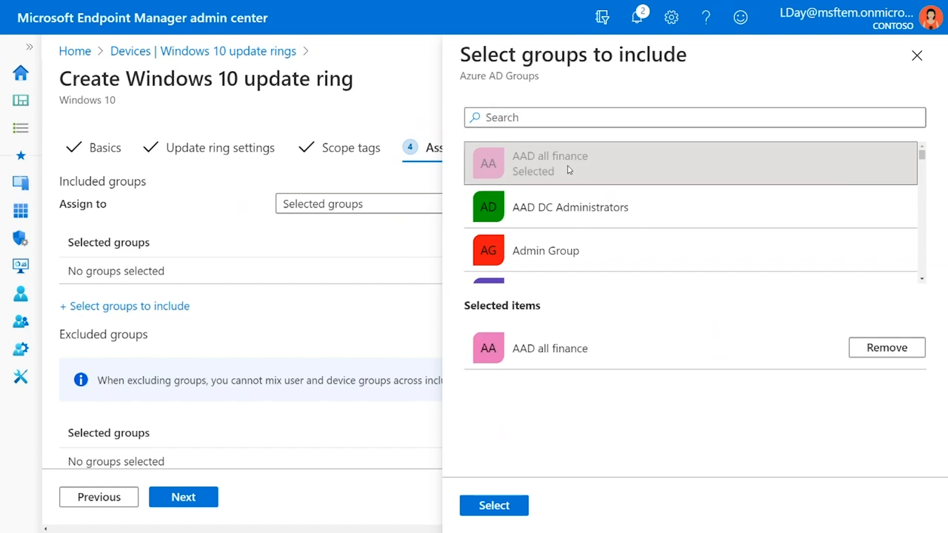
left_click(511, 509)
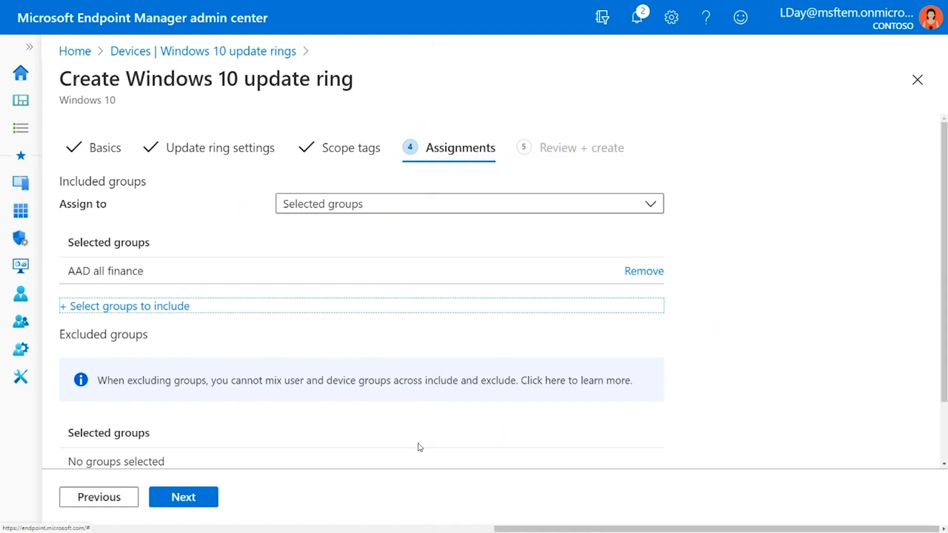
left_click(196, 505)
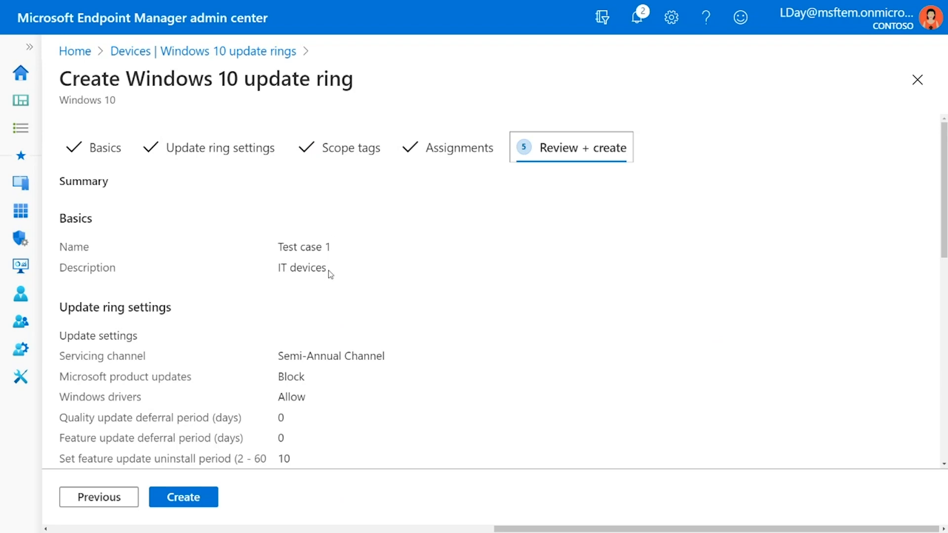
scroll(332, 379, "down", 3)
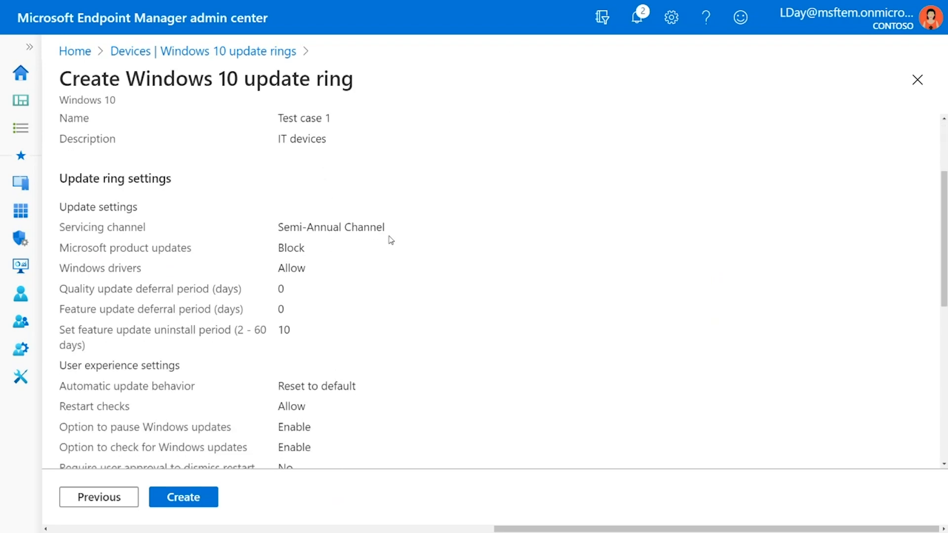
Examine the rest of the update ring's summary, from the update and user experience settings to the scope tags and assignments.
scroll(364, 298, "down", 1)
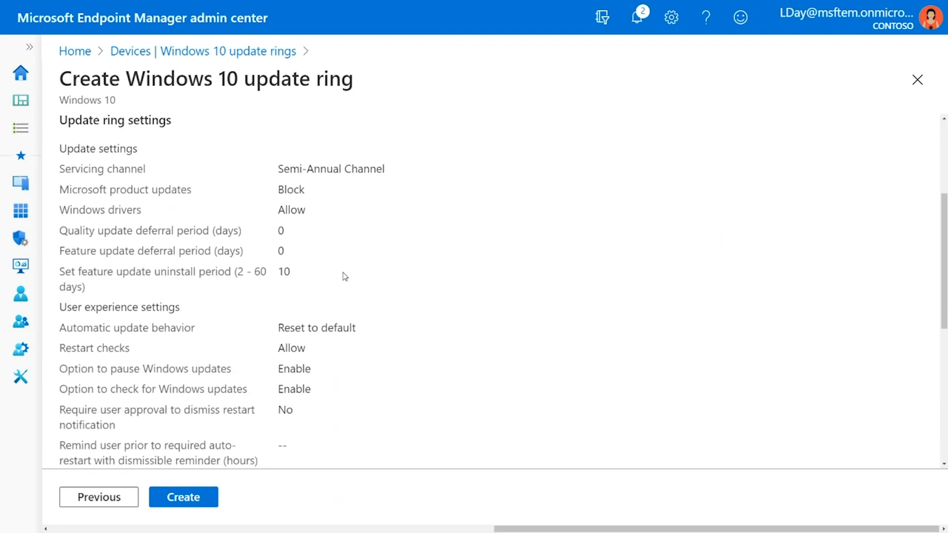
scroll(345, 309, "down", 3)
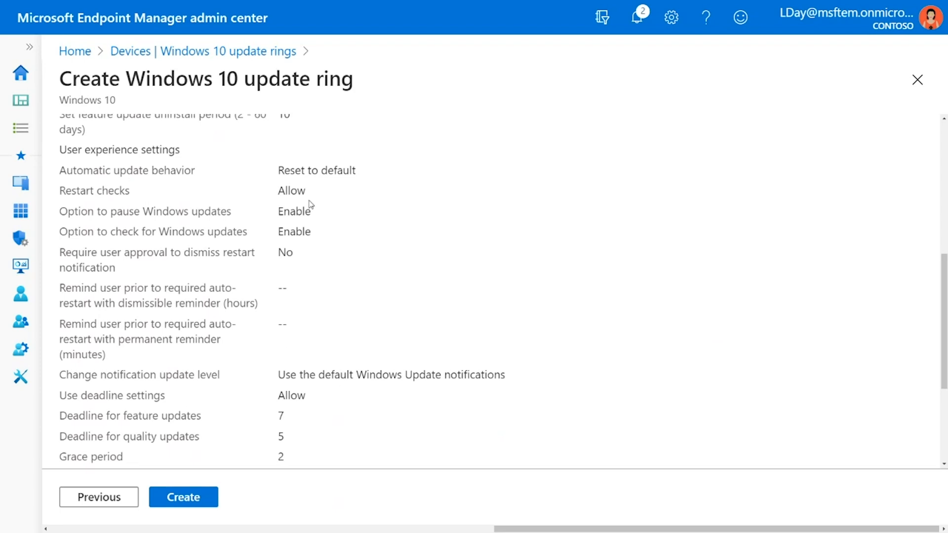
scroll(411, 331, "down", 2)
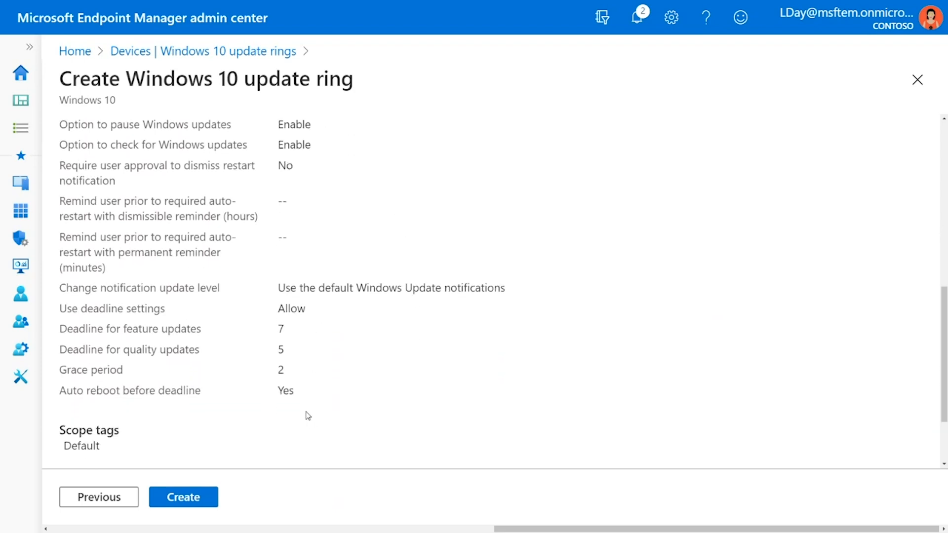
scroll(306, 417, "down", 1)
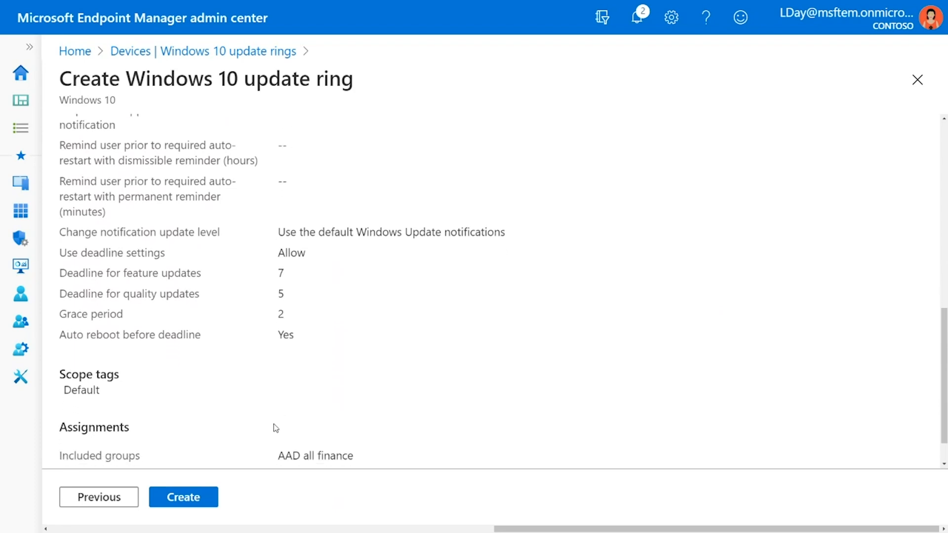
scroll(275, 422, "down", 1)
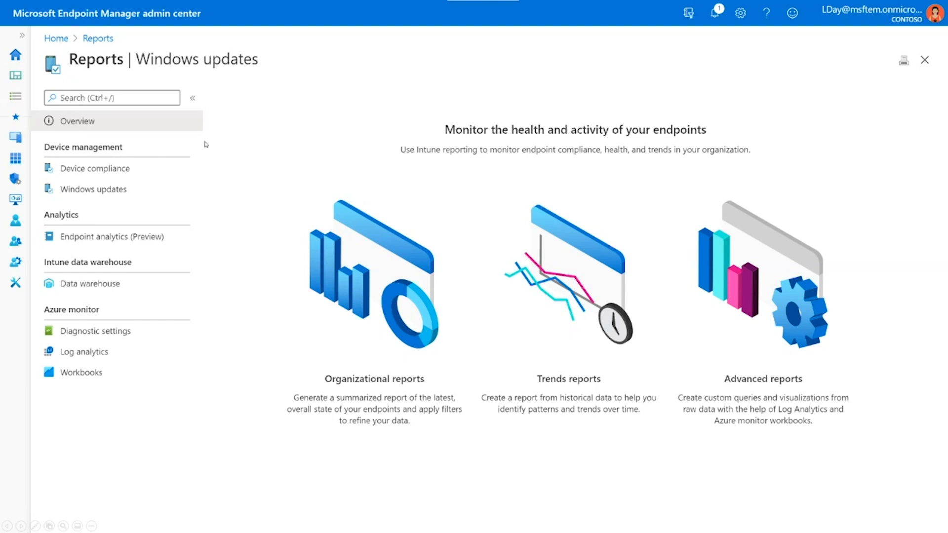
Open the Windows Feature Update Report under Windows updates and view its selectable feature update deployments without changing the selection.
left_click(140, 190)
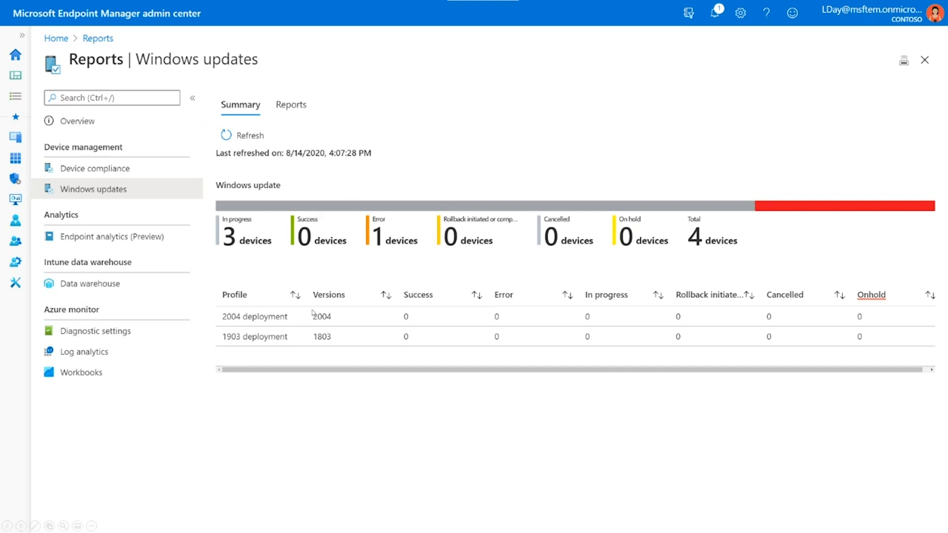
left_click(290, 107)
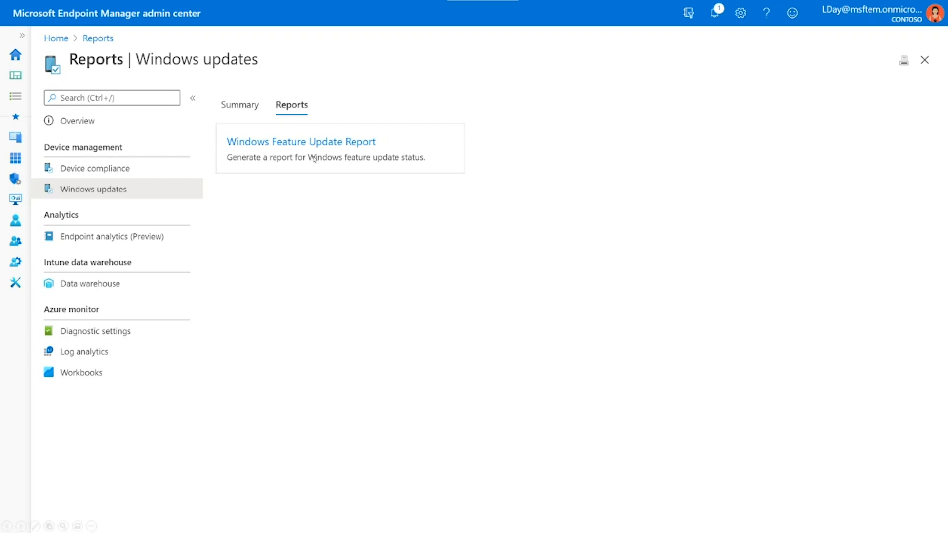
left_click(340, 144)
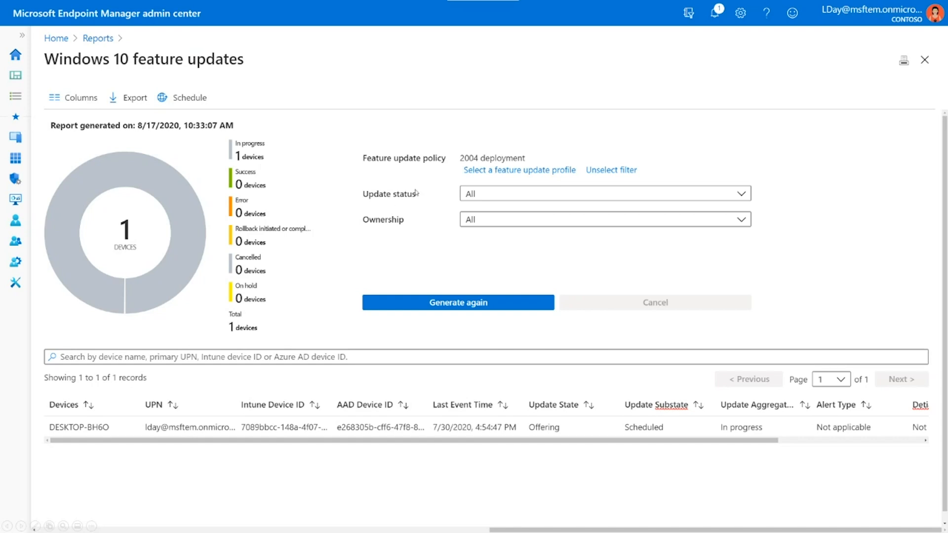
left_click(498, 171)
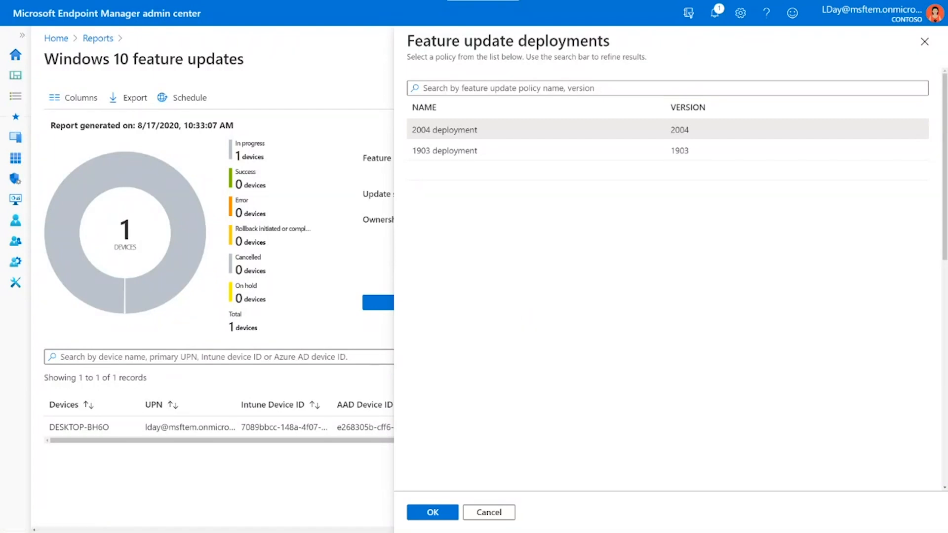
left_click(498, 513)
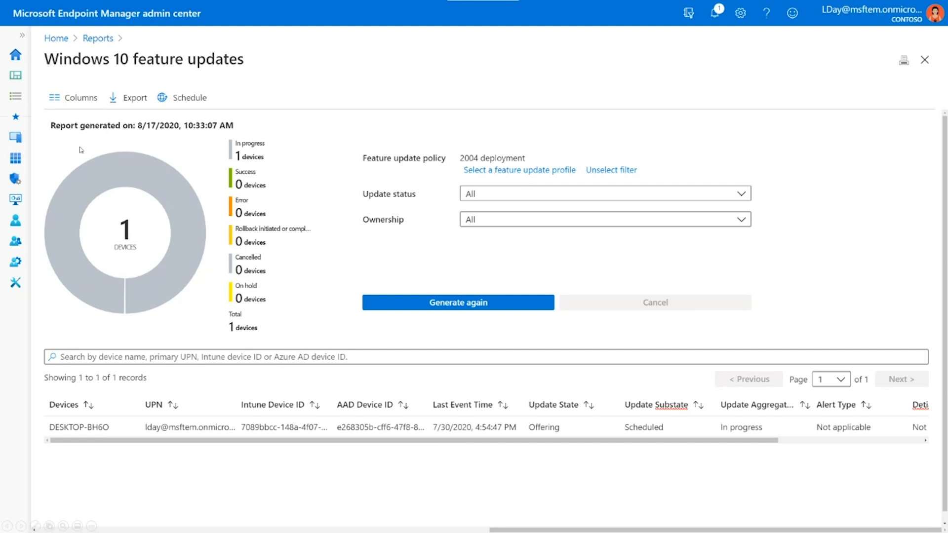
Open the Feature update failures monitor for devices and list the error devices of the 1903 deployment.
left_click(18, 139)
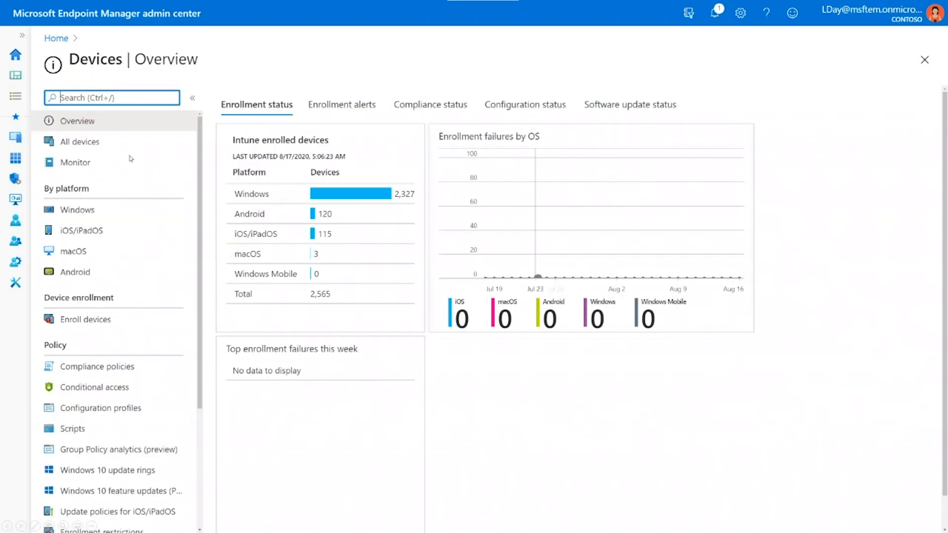
left_click(89, 164)
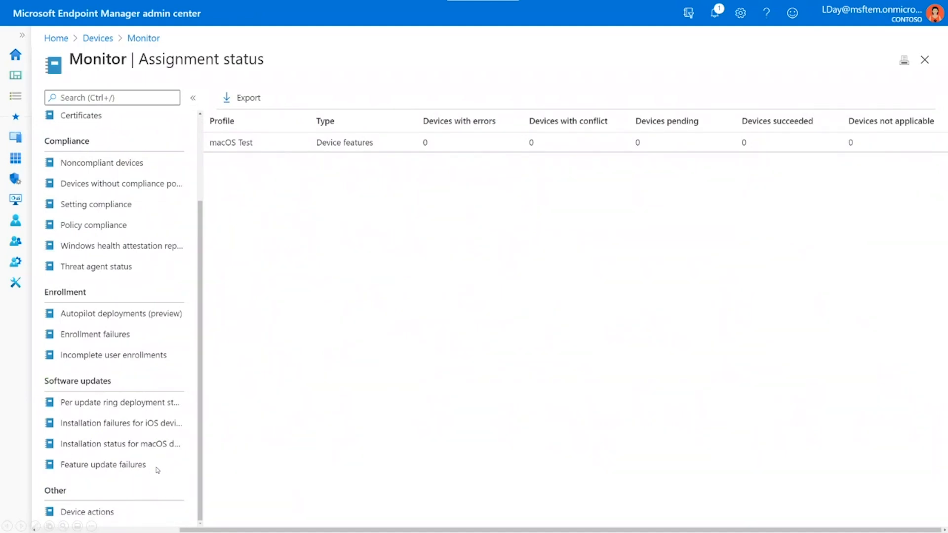
left_click(129, 470)
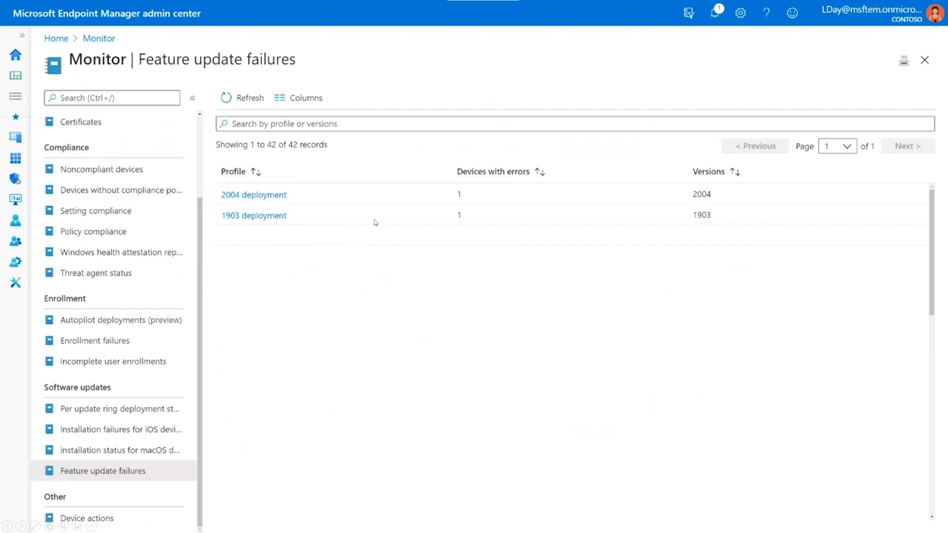
left_click(266, 217)
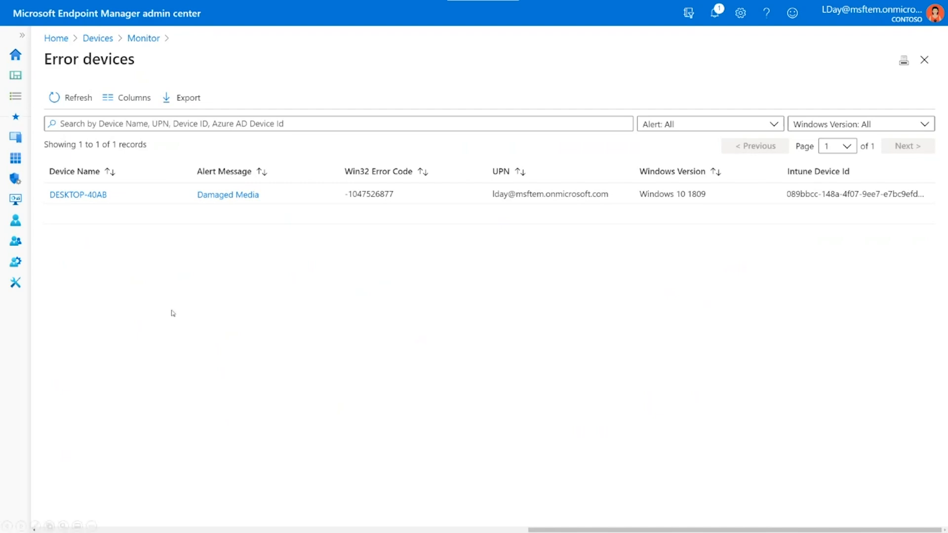
View the full details of the Damaged Media alert and open the overview of device DESKTOP-40AB.
left_click(247, 195)
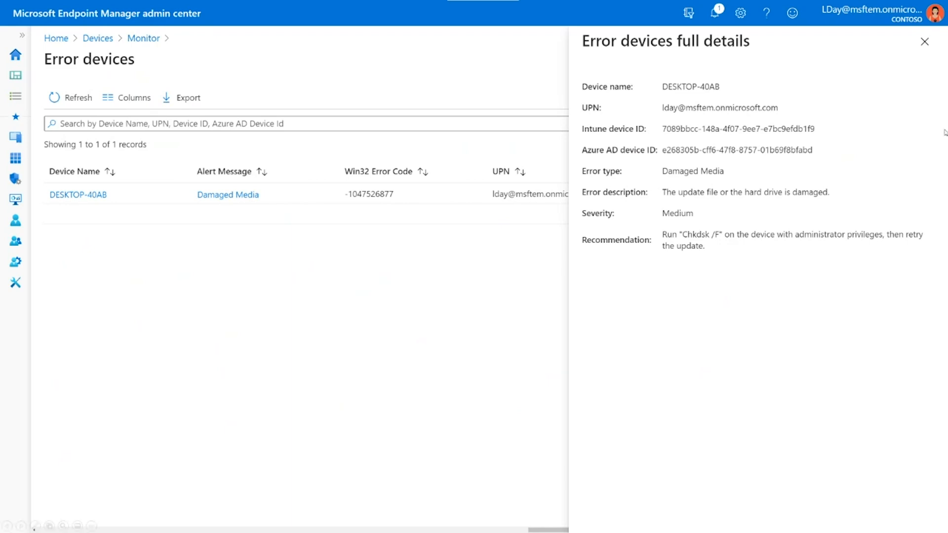
left_click(925, 43)
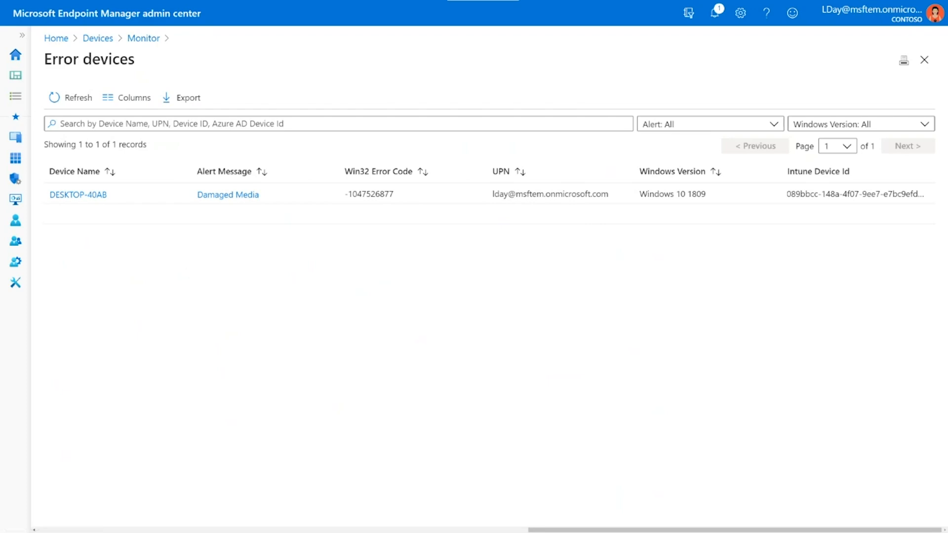
left_click(92, 196)
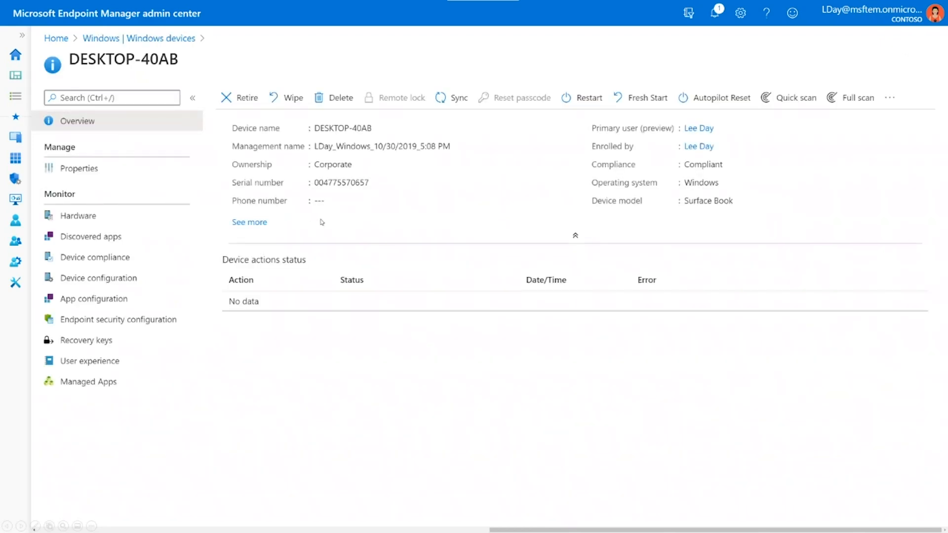